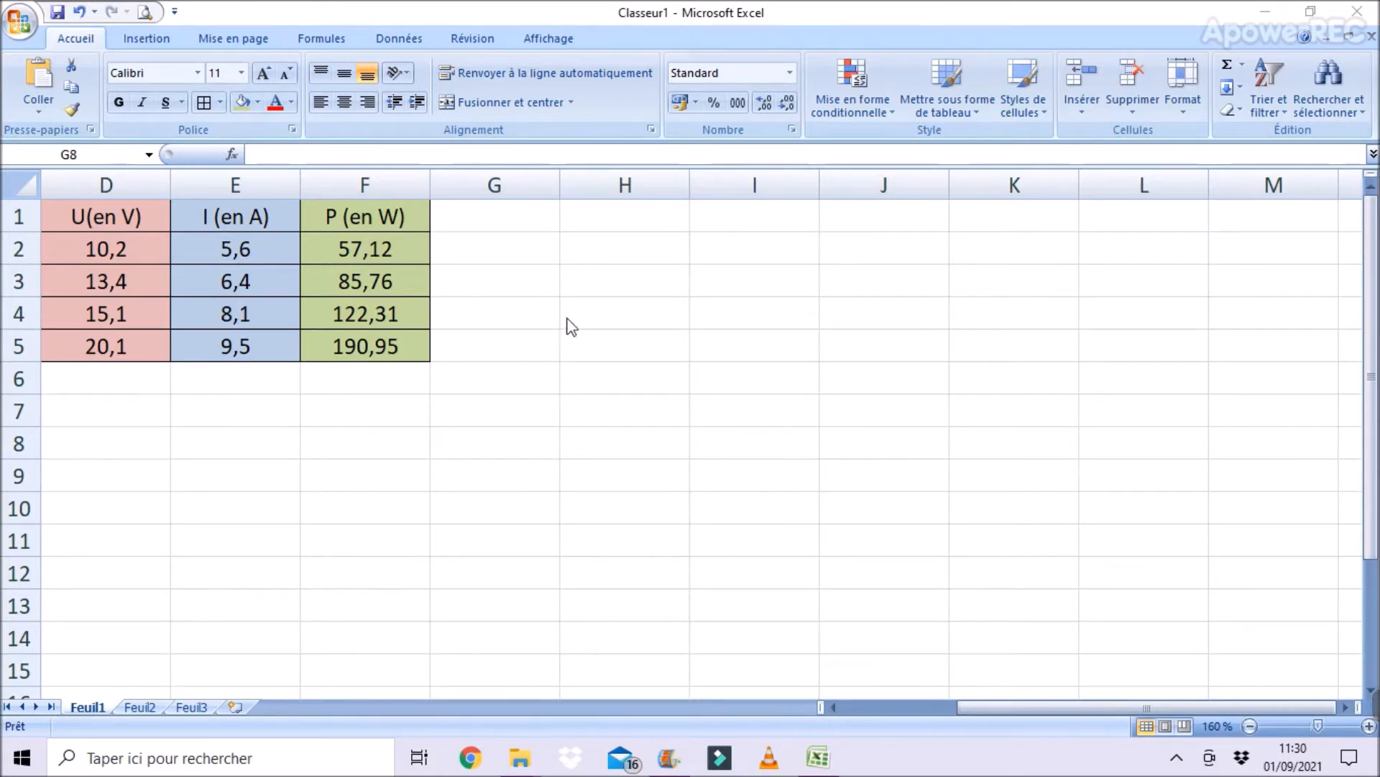
Step: Insert an empty markers-only scatter chart and move it beside the data table, over columns H to M
{"action": "left_click", "coordinate": [599, 281]}
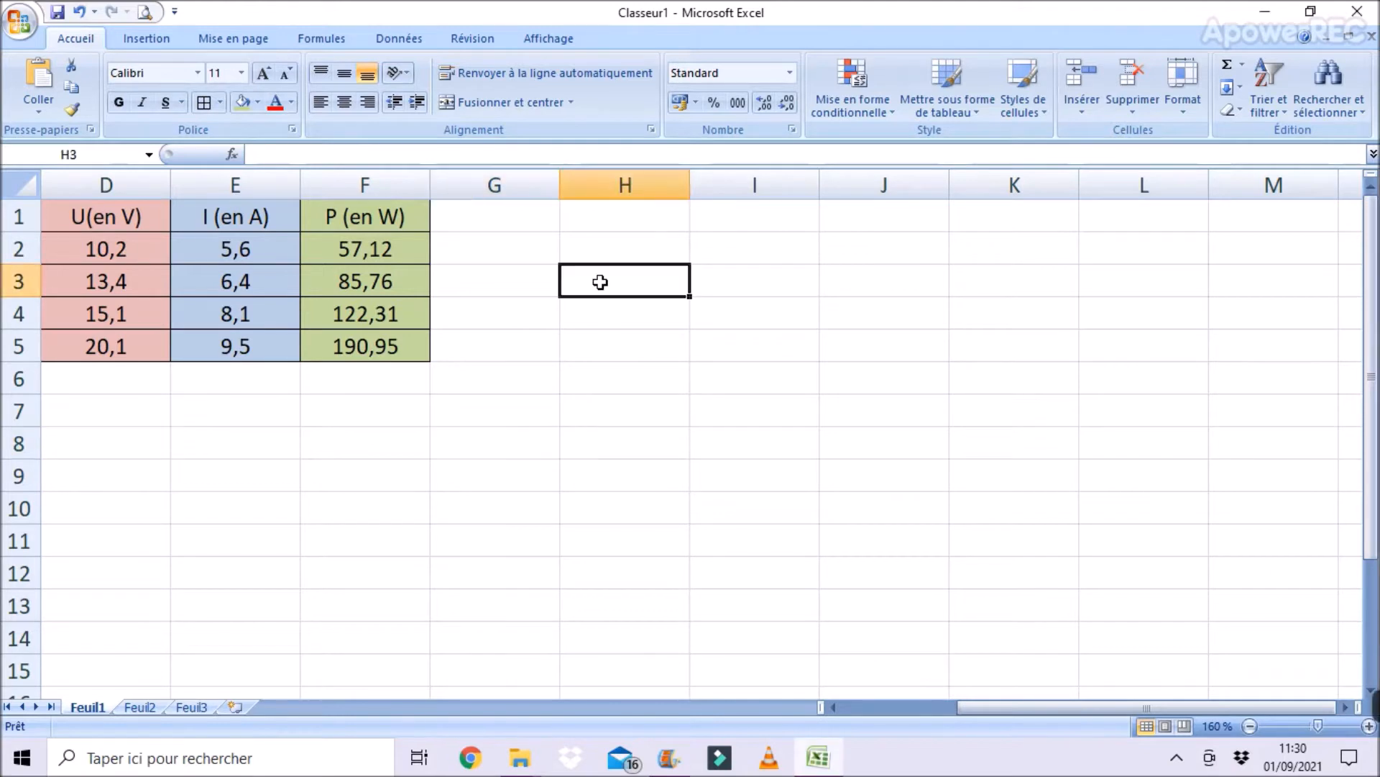
{"action": "left_click", "coordinate": [148, 39]}
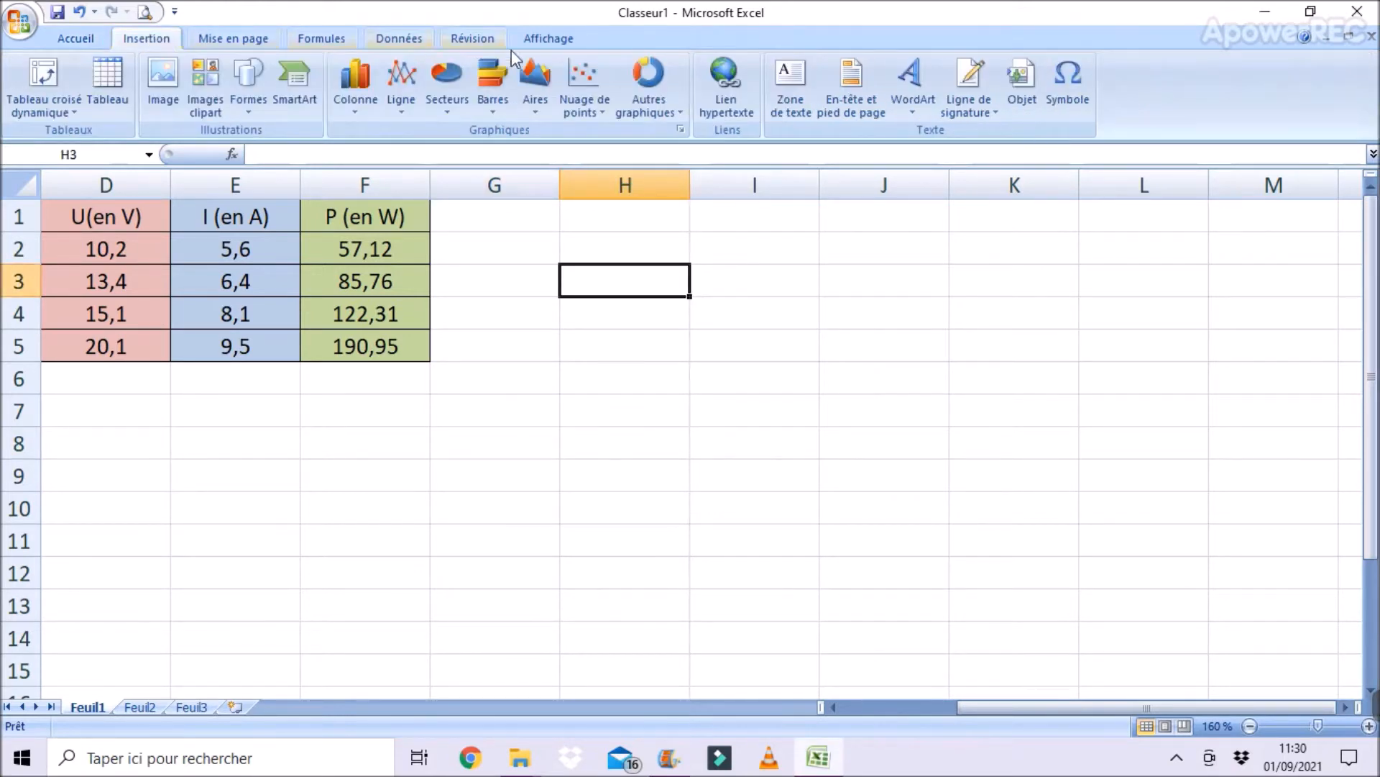
{"action": "left_click", "coordinate": [586, 83]}
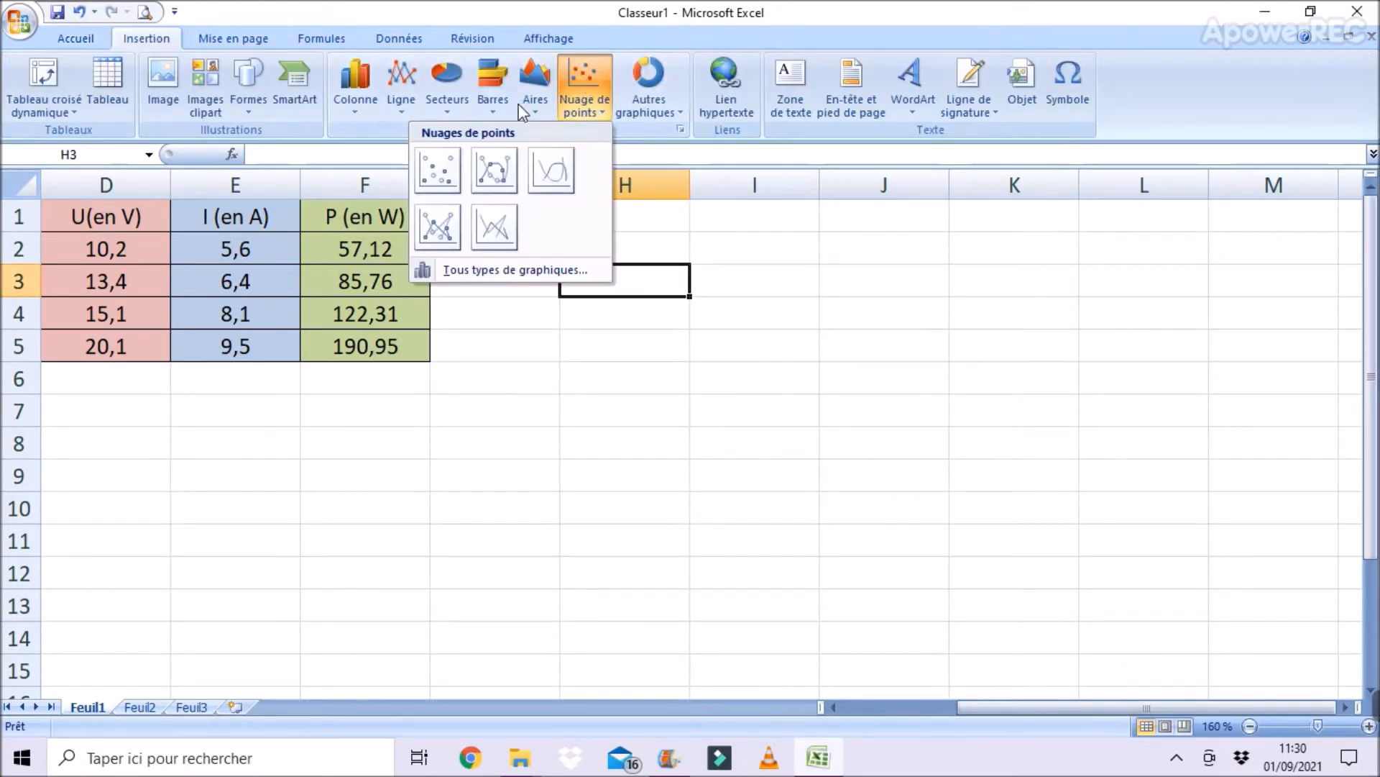
{"action": "left_click", "coordinate": [445, 175]}
{"action": "left_click_drag", "start_coordinate": [585, 314], "coordinate": [783, 302]}
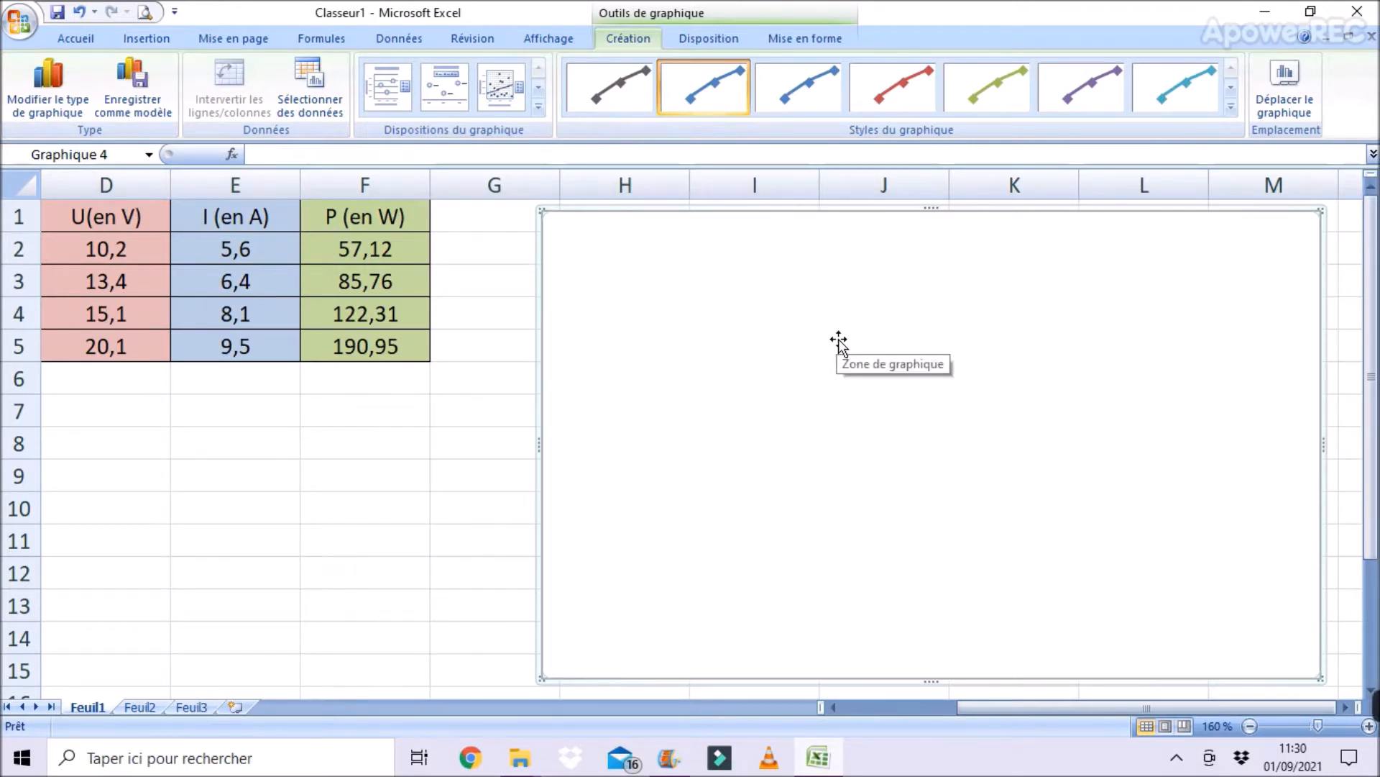
Step: Add a new data series to the chart, using the voltage cells D2:D5 as its X values
{"action": "right_click", "coordinate": [598, 338]}
{"action": "left_click", "coordinate": [724, 491]}
{"action": "left_click", "coordinate": [194, 368]}
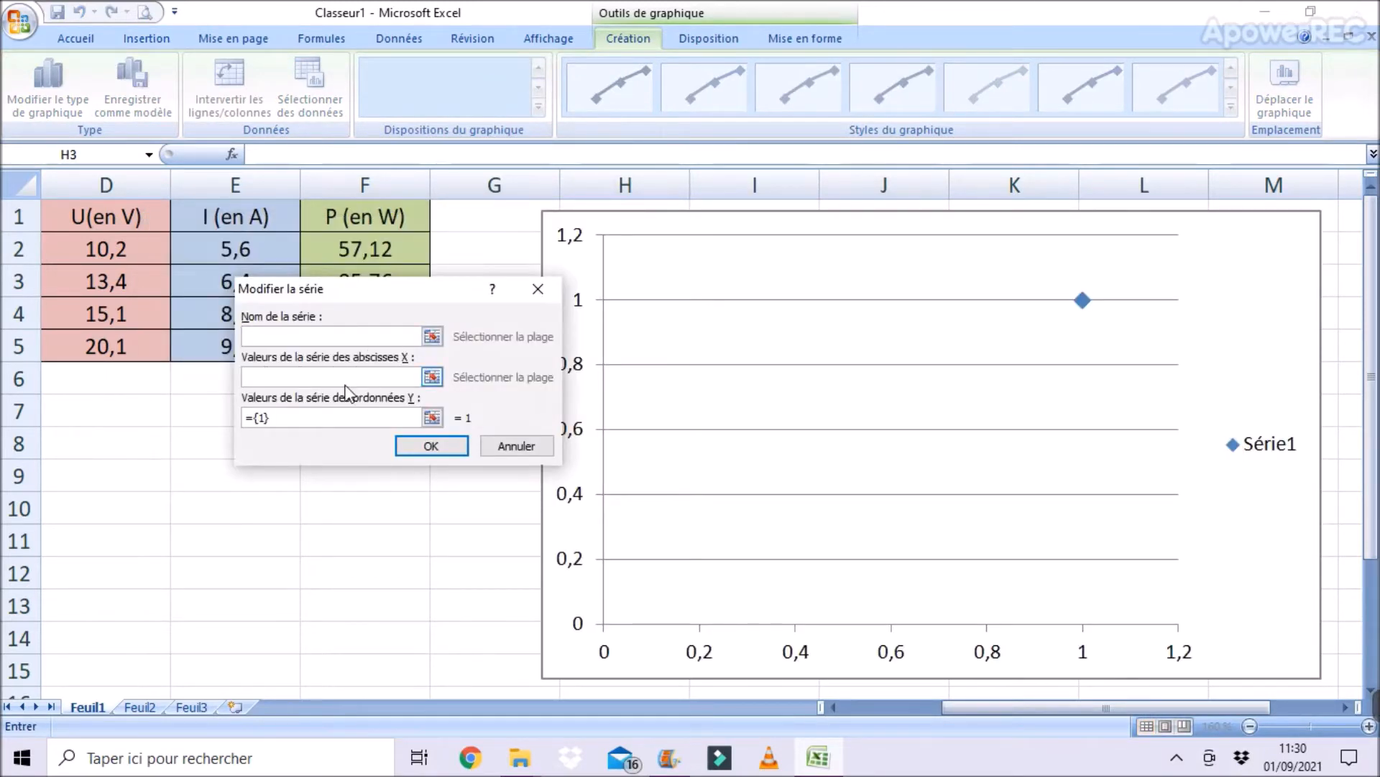
{"action": "left_click_drag", "start_coordinate": [420, 292], "coordinate": [313, 391]}
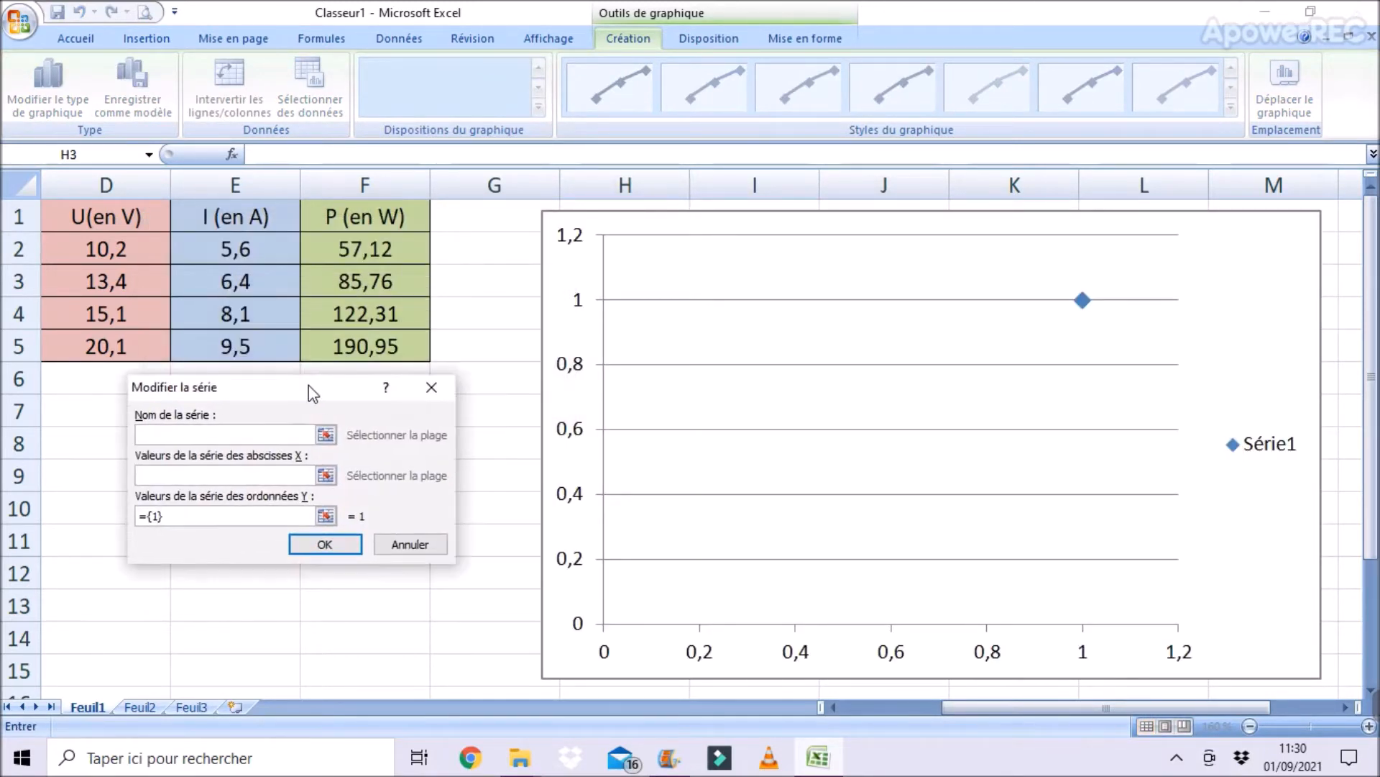
{"action": "left_click", "coordinate": [327, 475]}
{"action": "left_click_drag", "start_coordinate": [145, 253], "coordinate": [130, 351]}
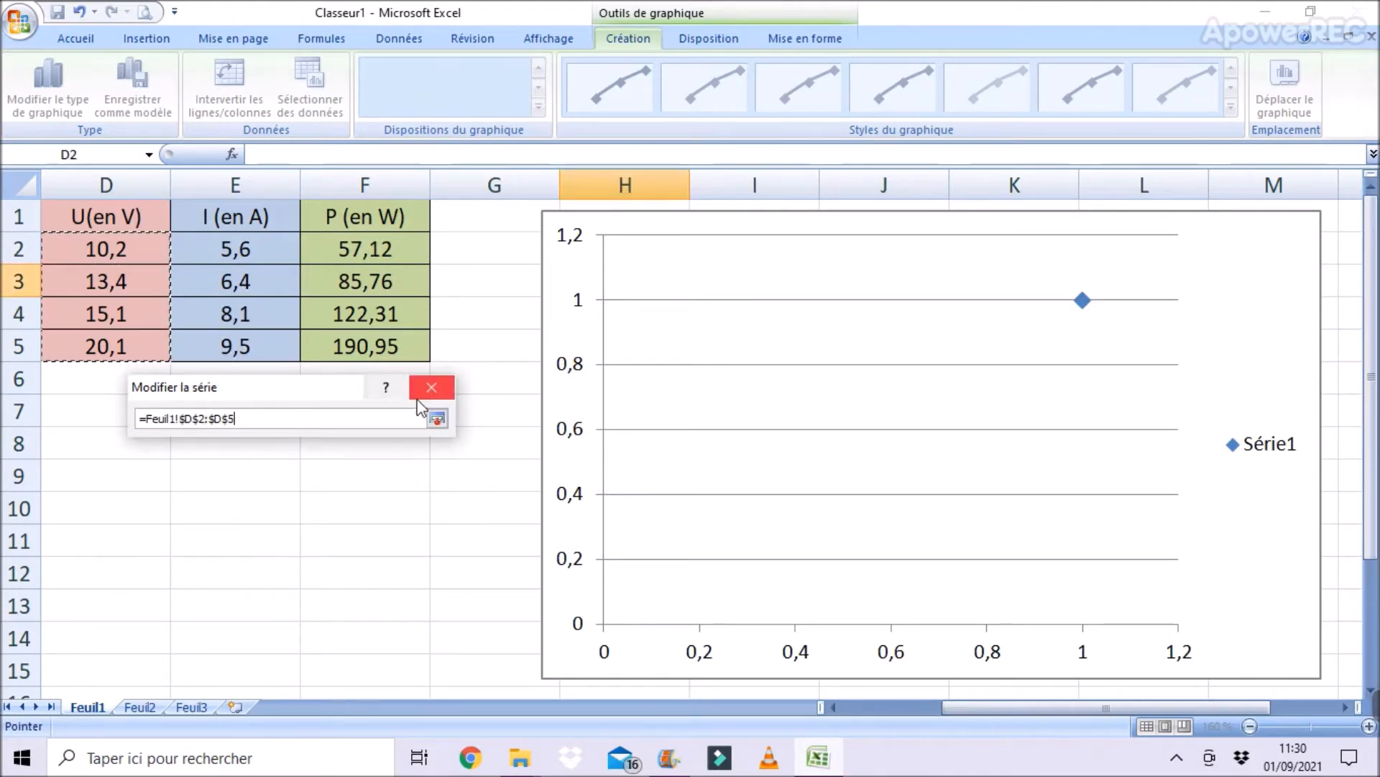
{"action": "left_click", "coordinate": [438, 419]}
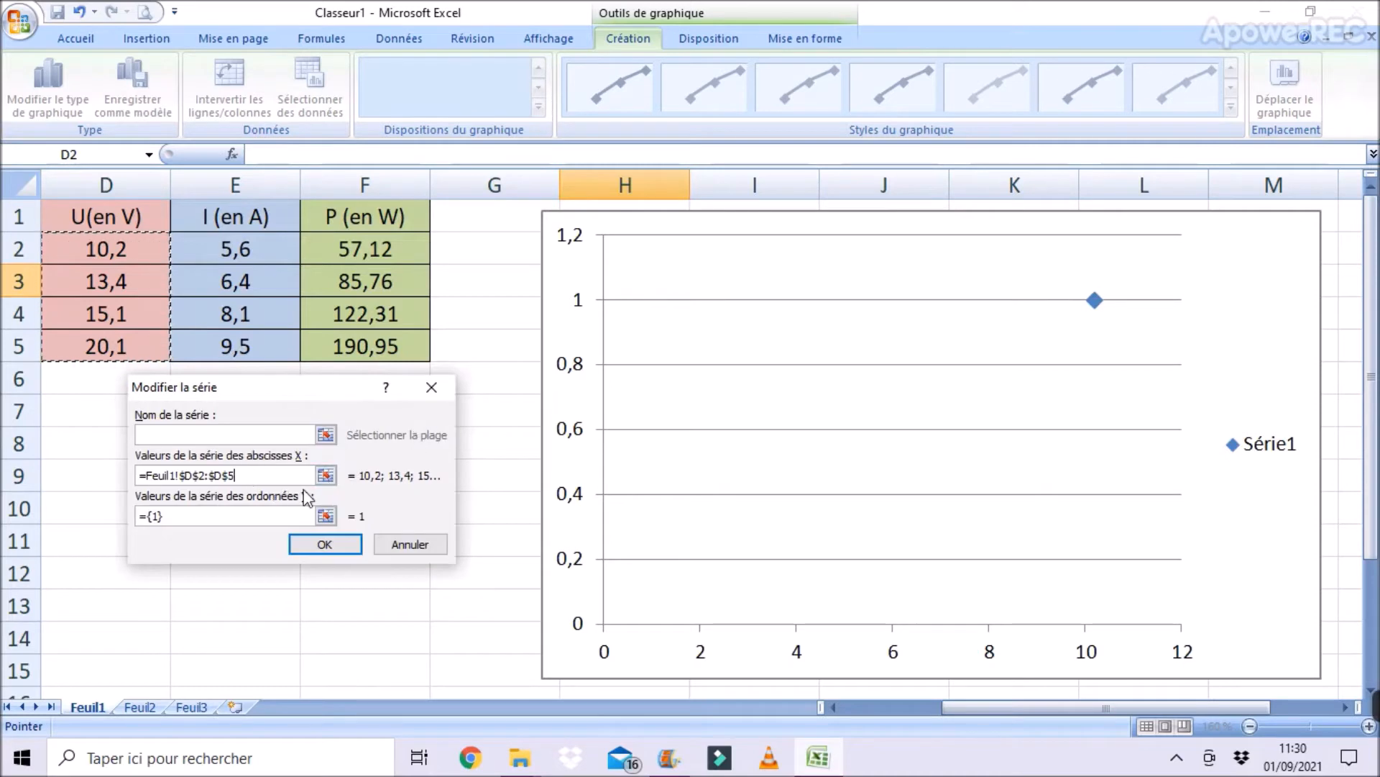
Step: Set the series' Y values to the power cells F2:F5 and apply the data source selection
{"action": "left_click", "coordinate": [325, 515]}
{"action": "left_click_drag", "start_coordinate": [373, 247], "coordinate": [372, 347]}
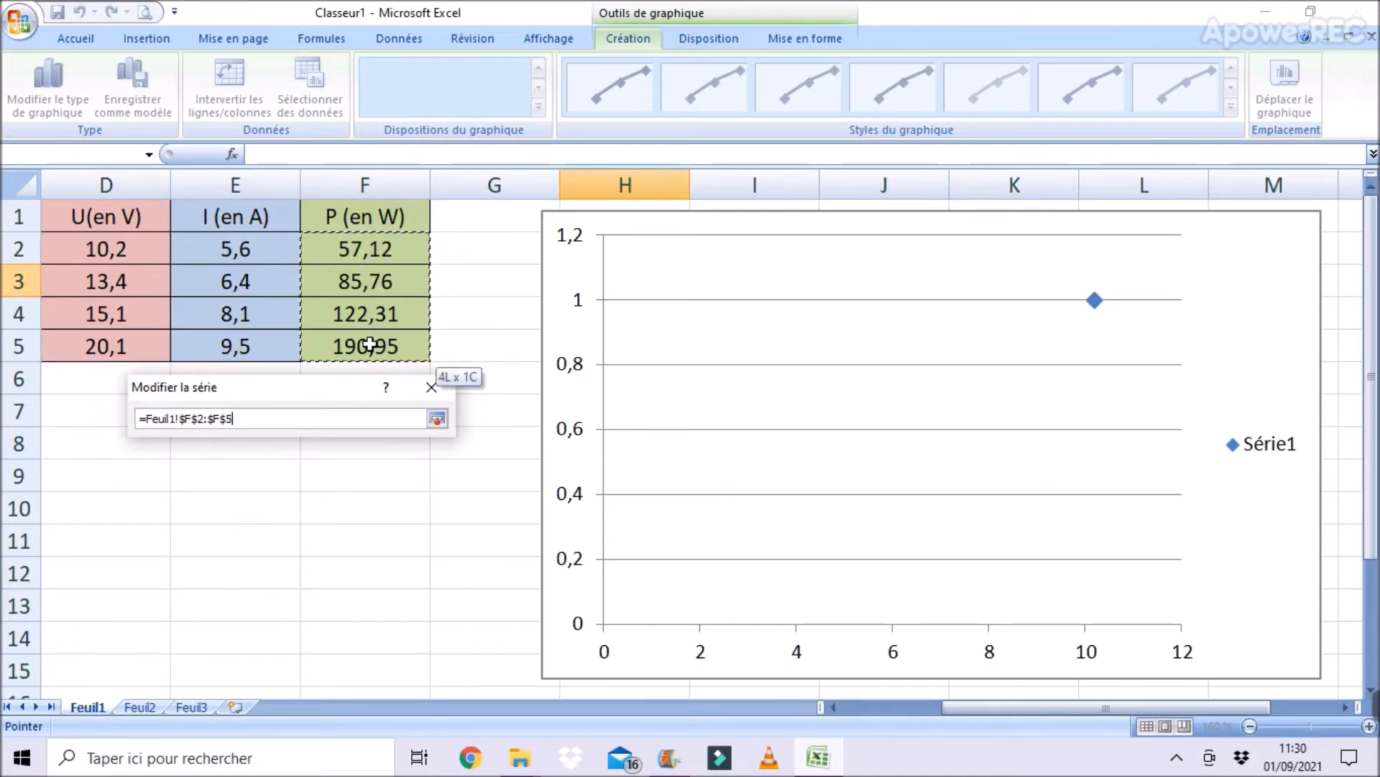
{"action": "left_click", "coordinate": [437, 418]}
{"action": "left_click", "coordinate": [360, 540]}
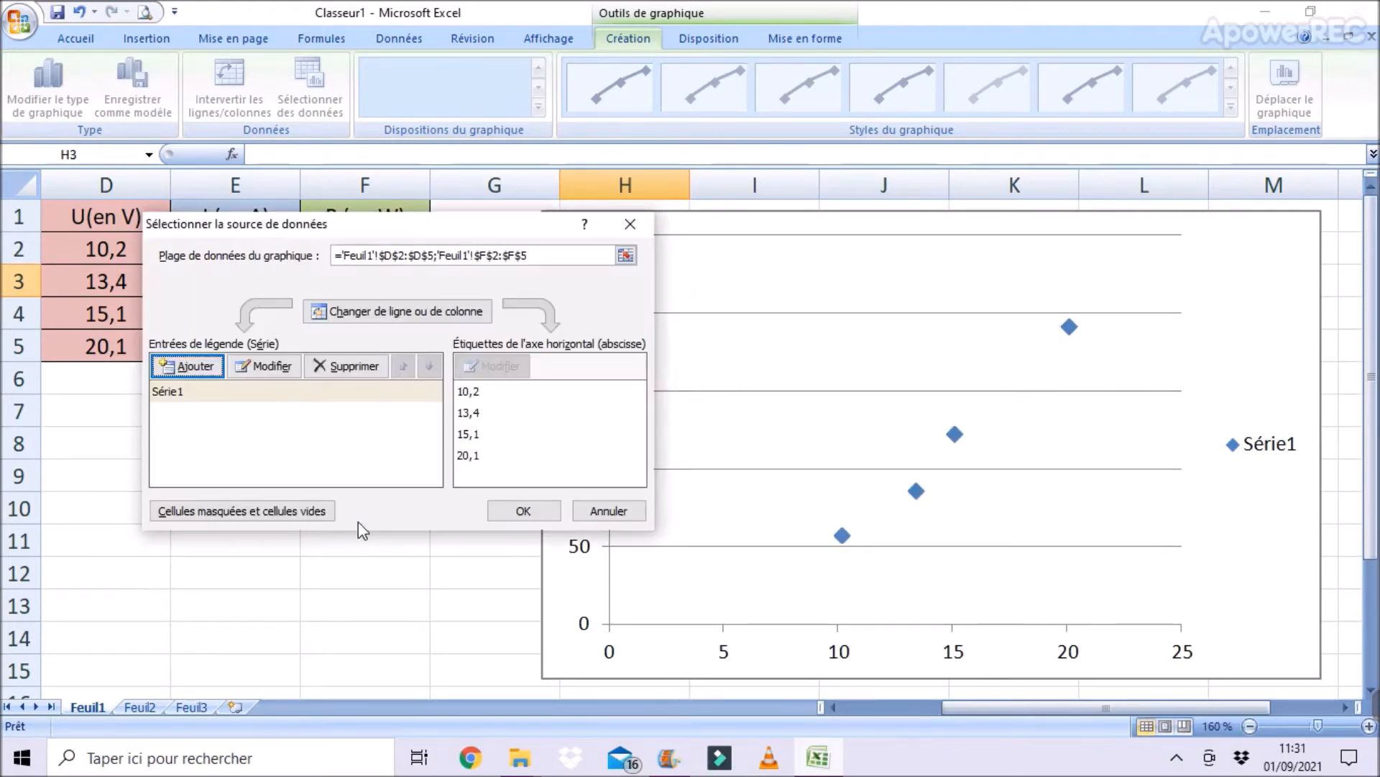
{"action": "left_click", "coordinate": [524, 512]}
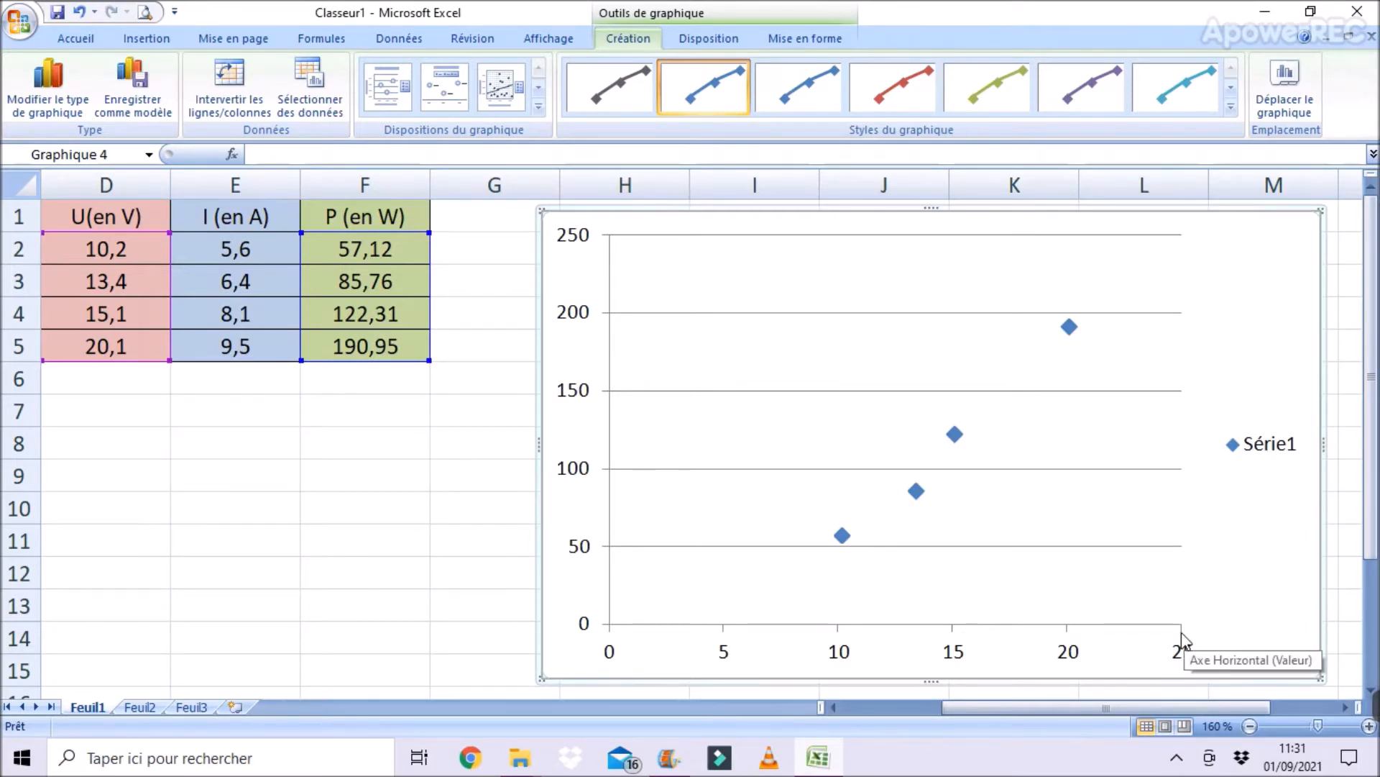
Step: Add a linear trendline to the data points, with its equation displayed on the chart
{"action": "right_click", "coordinate": [954, 433]}
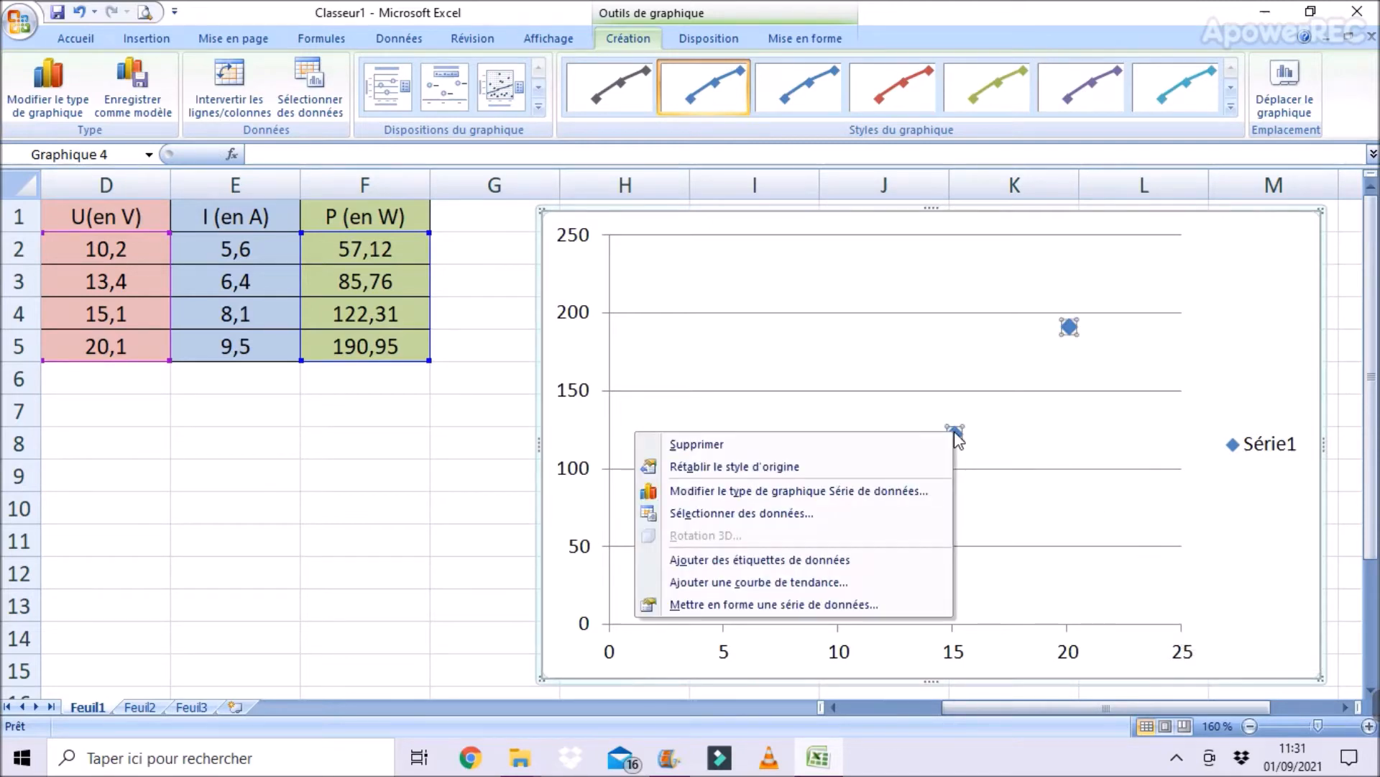
{"action": "left_click", "coordinate": [795, 583]}
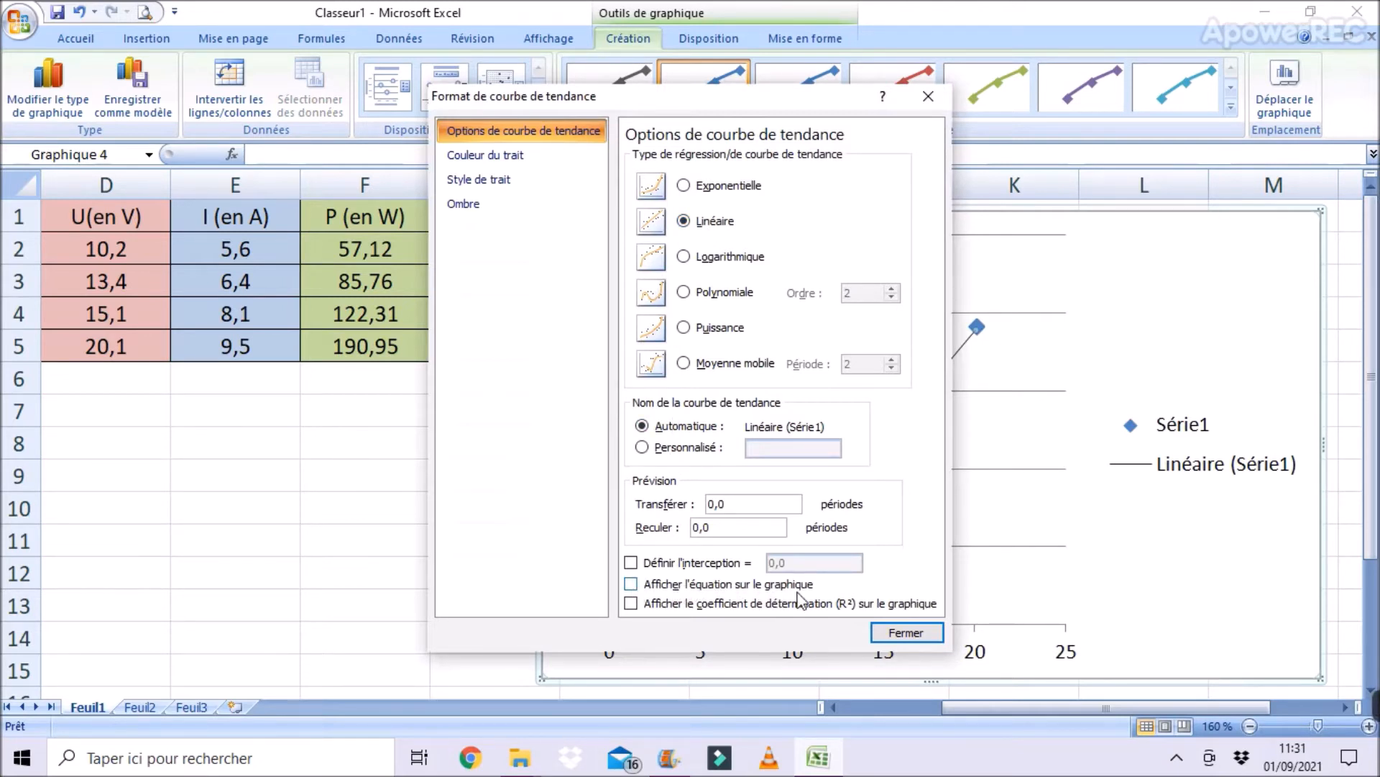
{"action": "left_click", "coordinate": [631, 584]}
{"action": "left_click", "coordinate": [901, 631]}
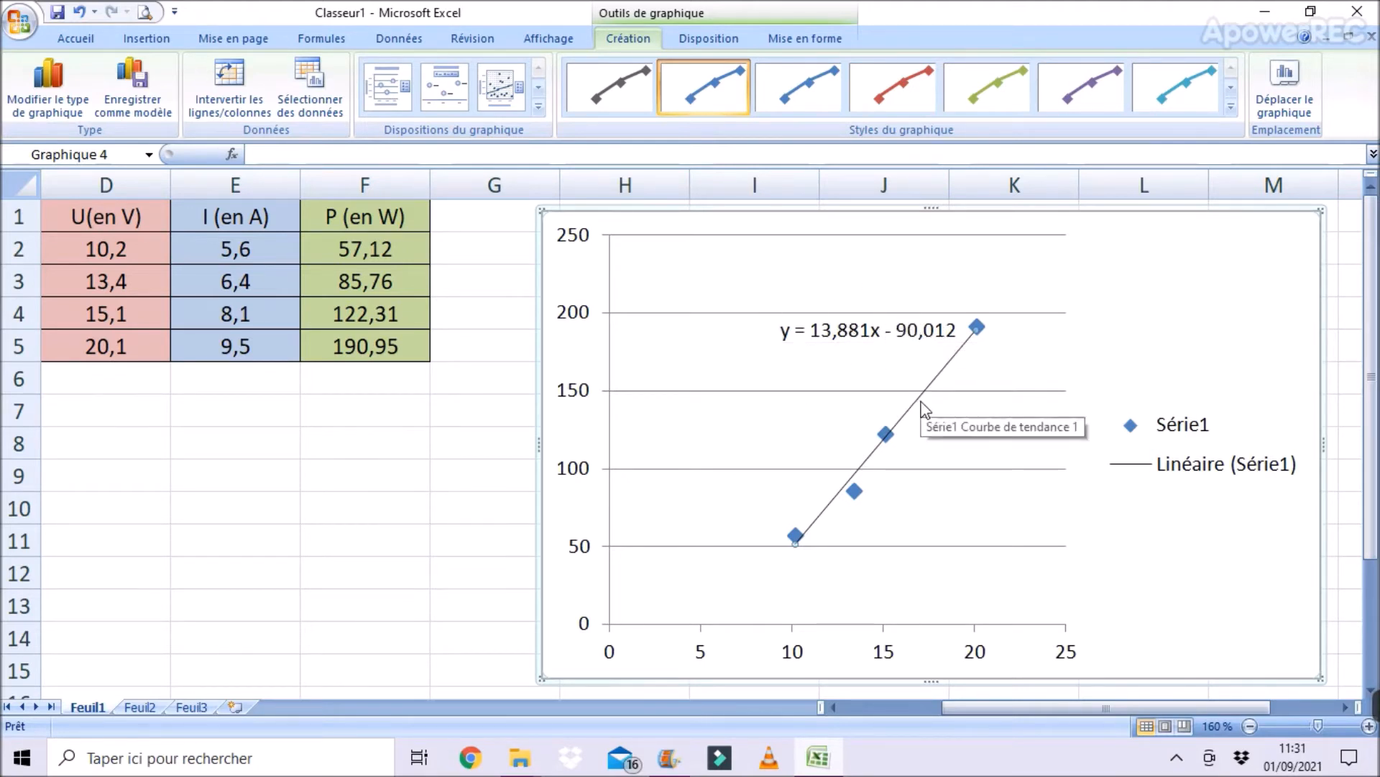
Step: Delete the chart's legend and move the trendline equation away from the last data point
{"action": "left_click", "coordinate": [1220, 456]}
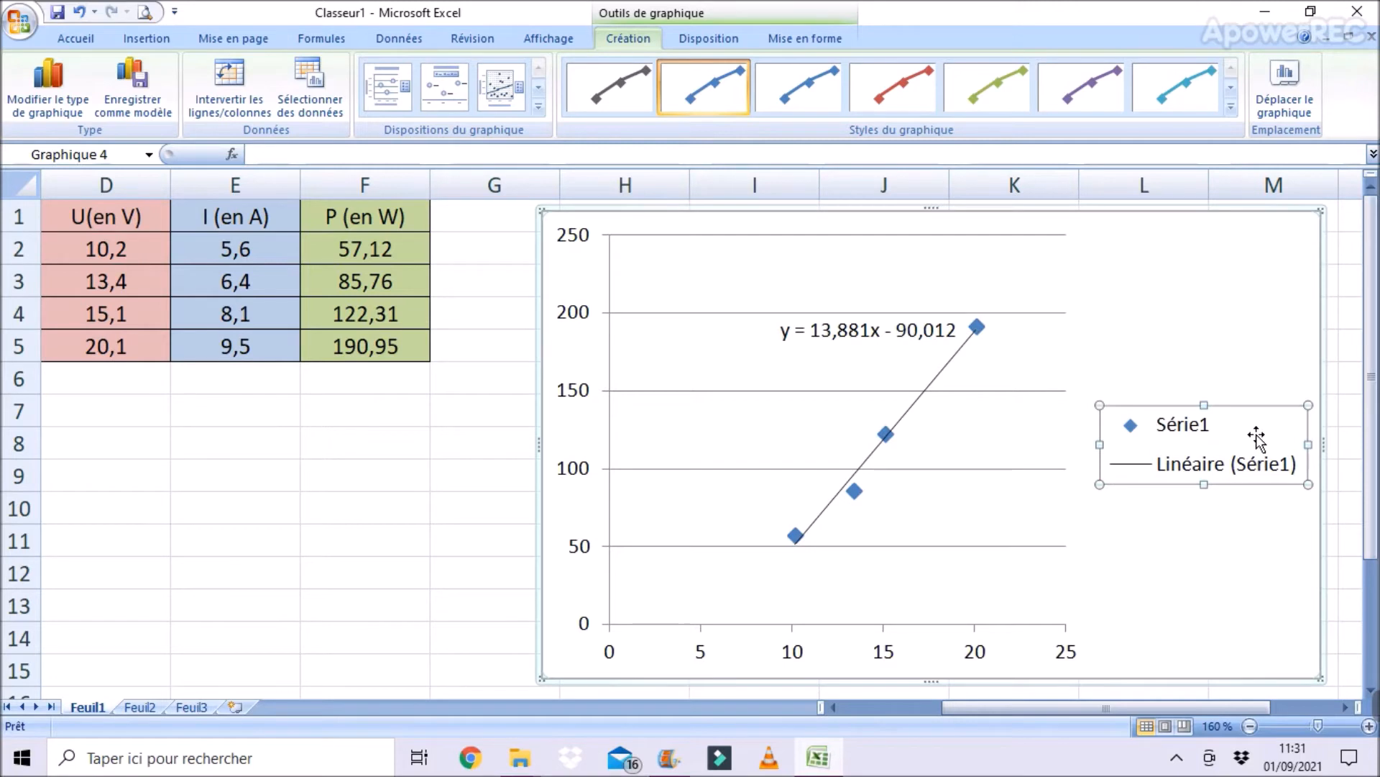
{"action": "key", "text": "Delete"}
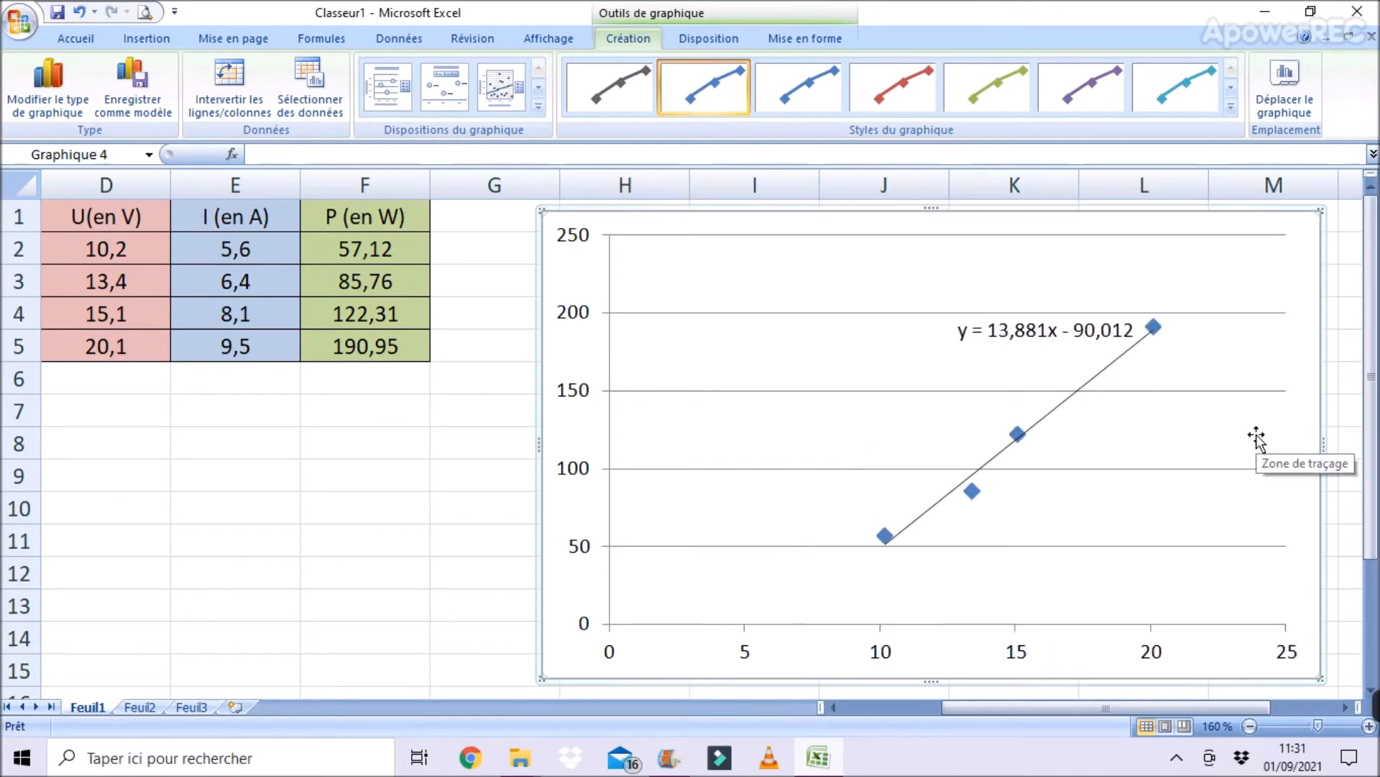
{"action": "left_click", "coordinate": [1095, 314]}
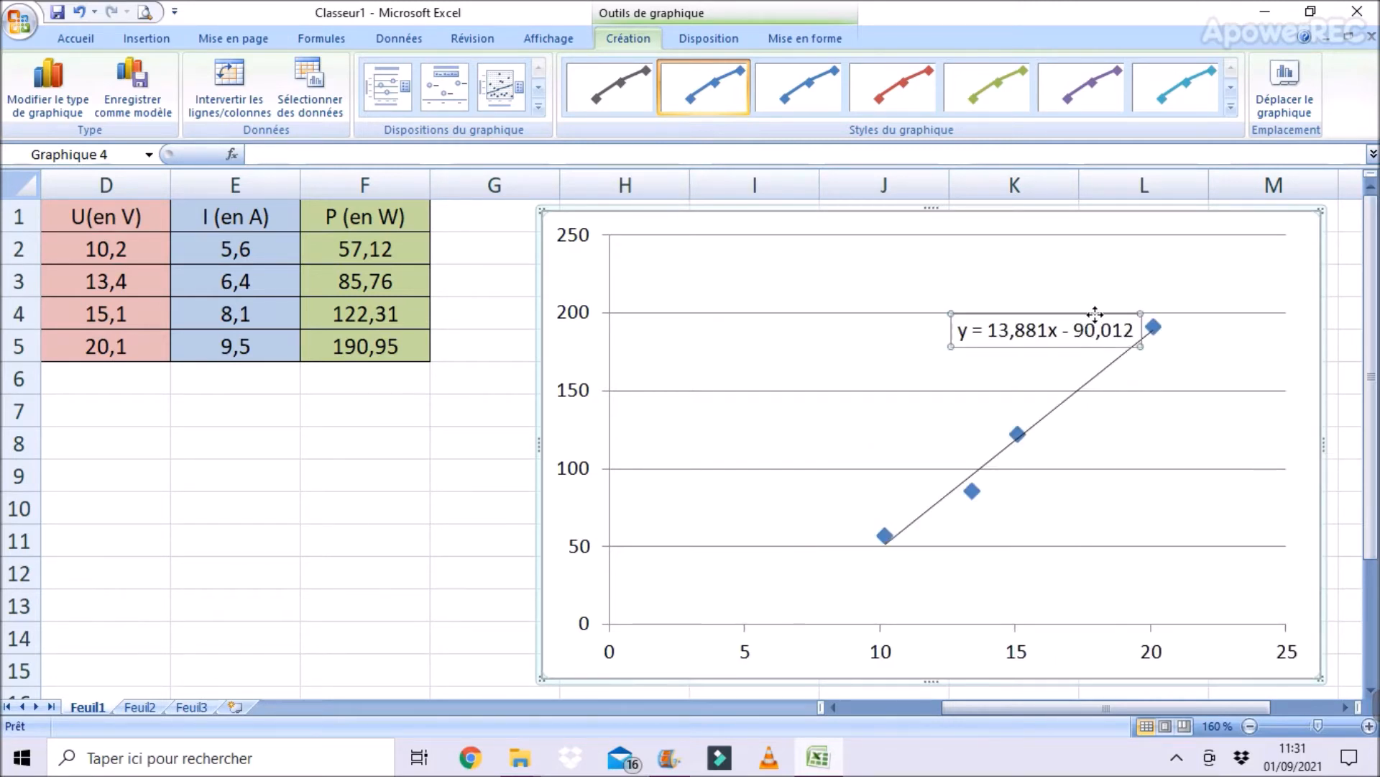
{"action": "left_click_drag", "start_coordinate": [1095, 314], "coordinate": [1014, 337]}
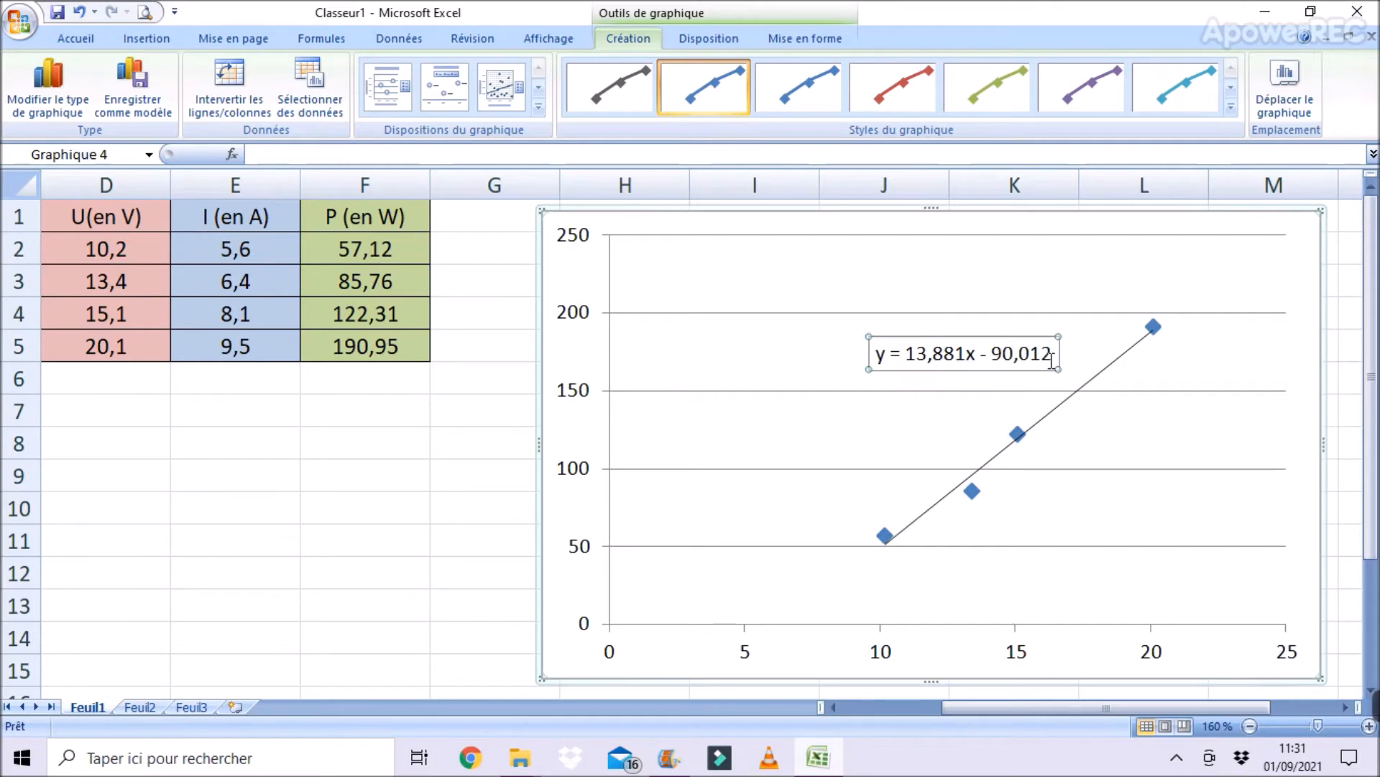
Step: Replace y with P and x with .U in the trendline equation
{"action": "left_click", "coordinate": [886, 355]}
{"action": "key", "text": "BackSpace"}
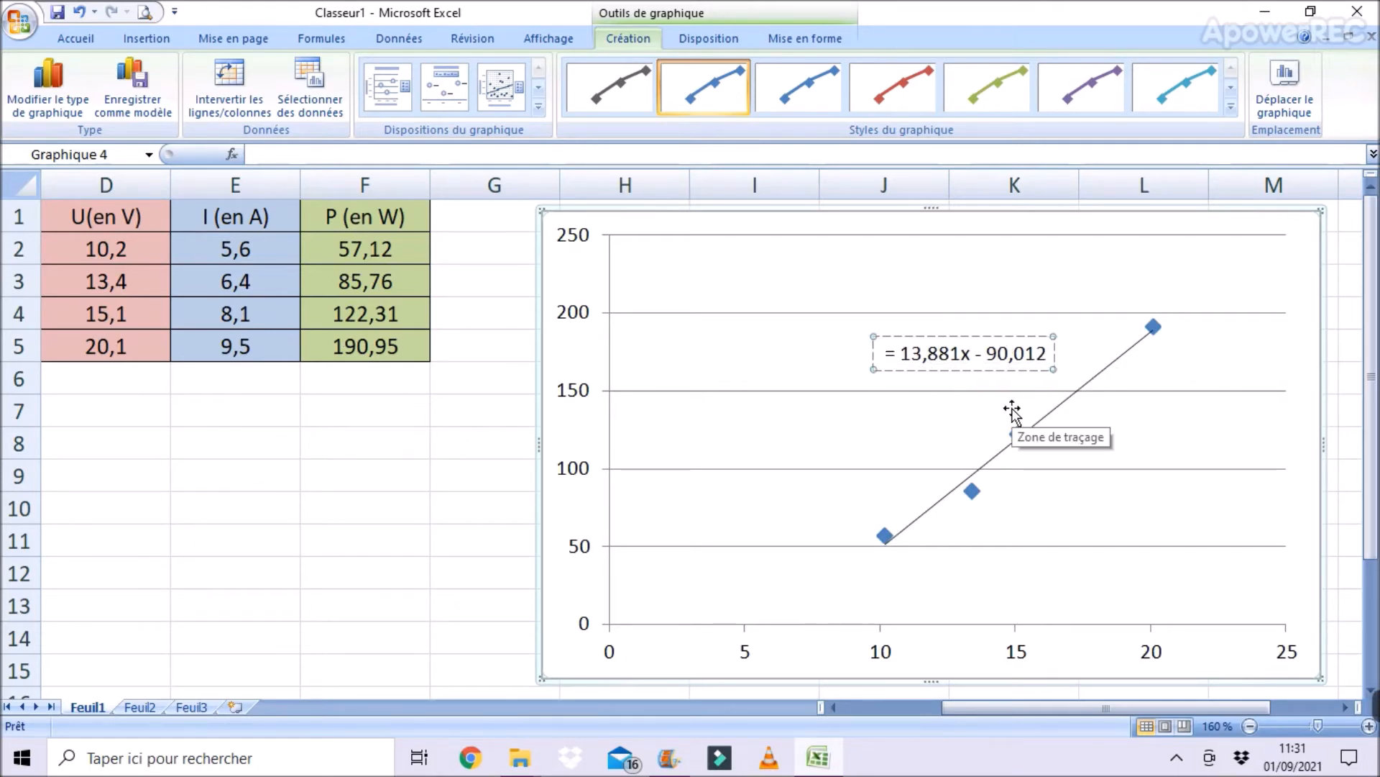
{"action": "type", "text": "P"}
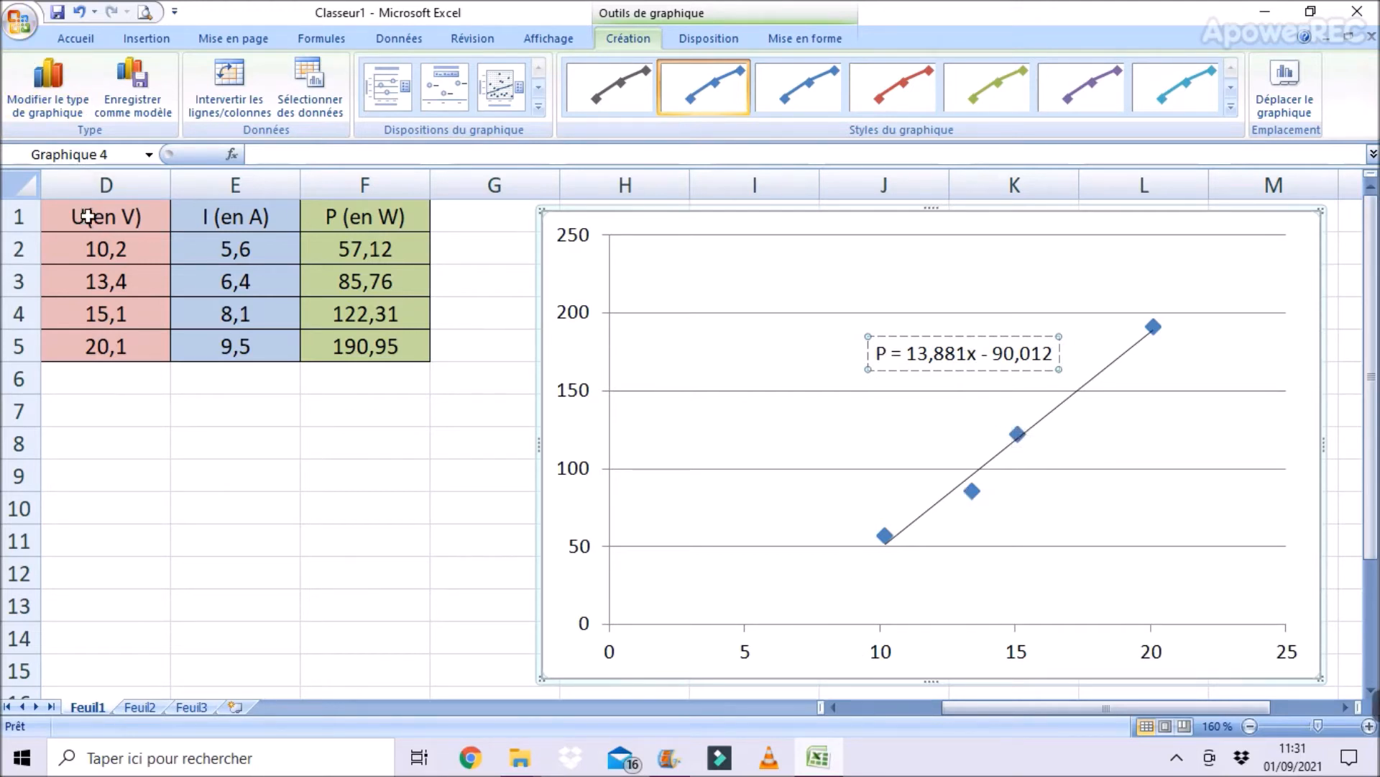
{"action": "left_click", "coordinate": [976, 354]}
{"action": "key", "text": "BackSpace"}
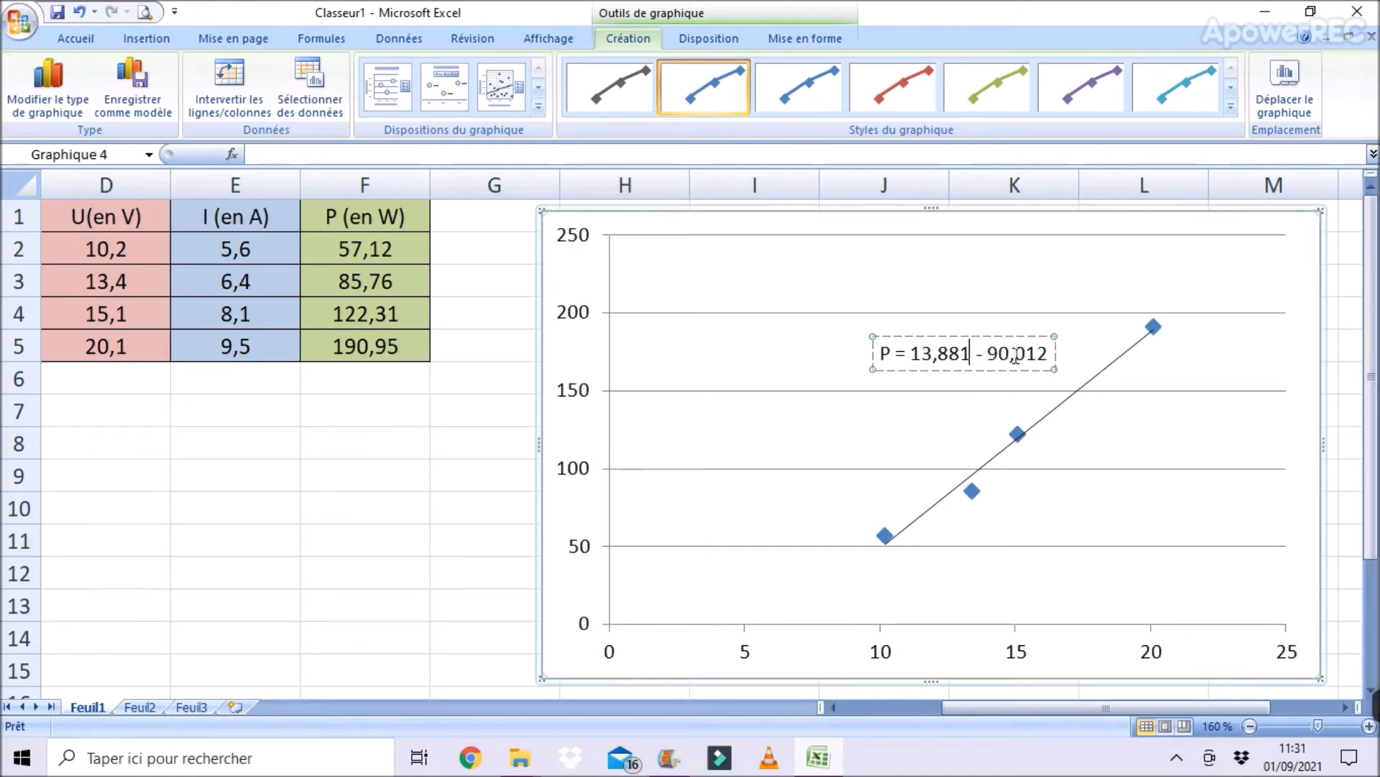
{"action": "type", "text": ".U"}
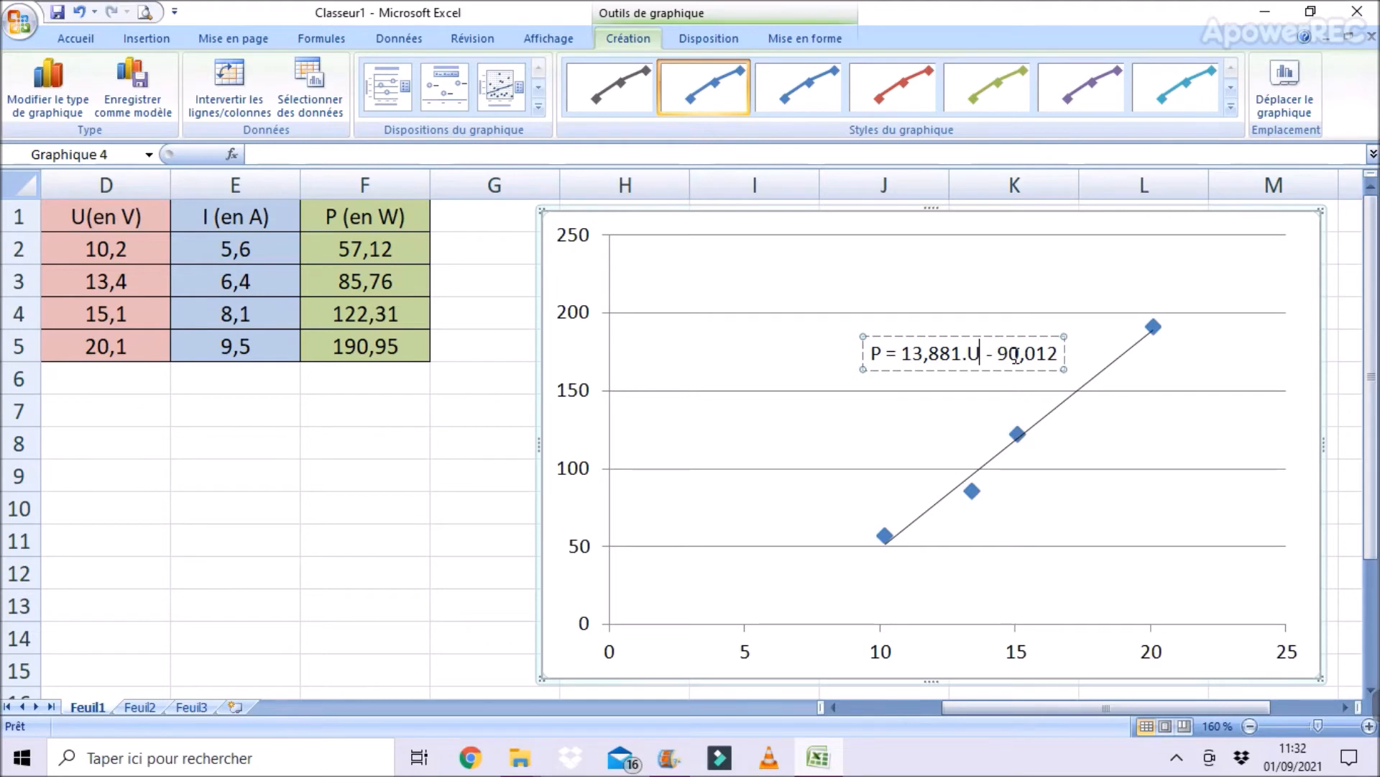
{"action": "left_click", "coordinate": [970, 268]}
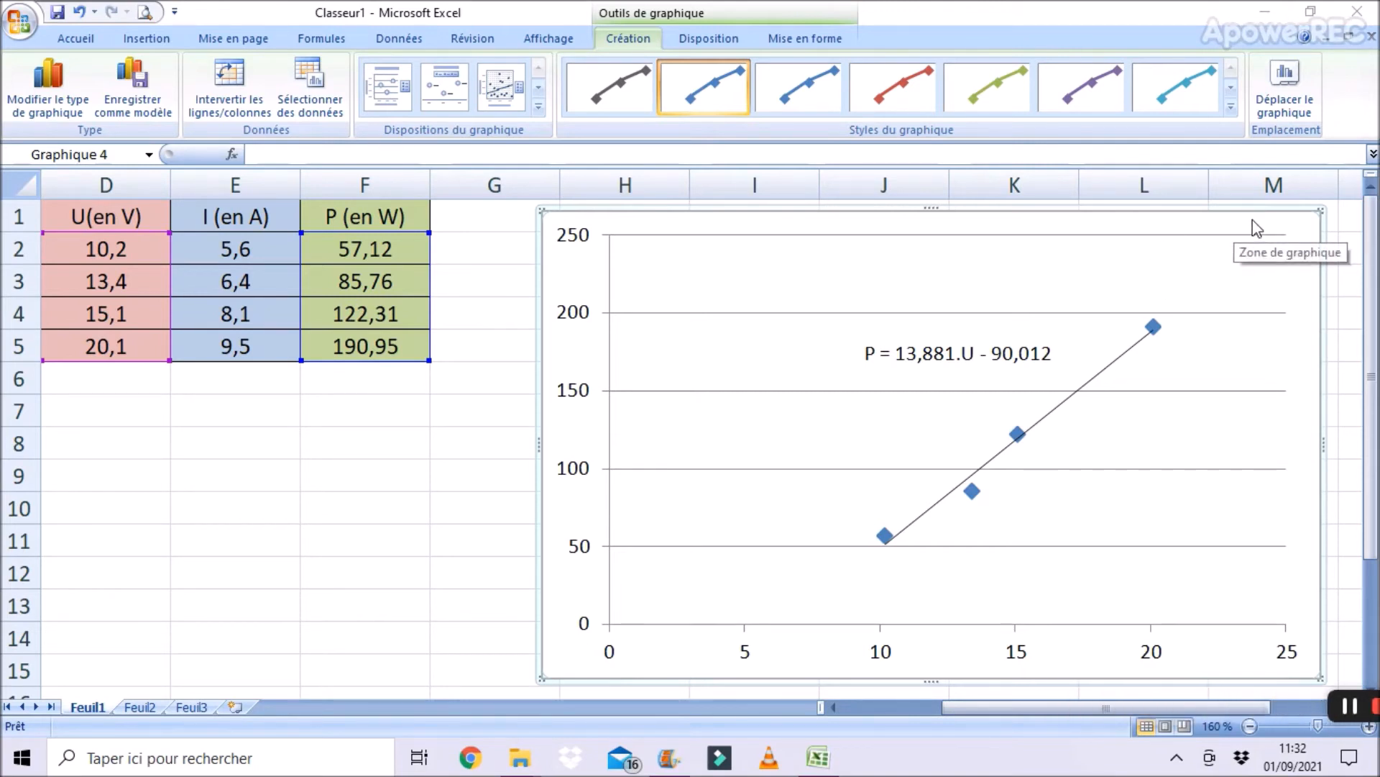
Step: Add a title above the chart reading "P = f(U)"
{"action": "left_click", "coordinate": [704, 38]}
{"action": "left_click", "coordinate": [386, 103]}
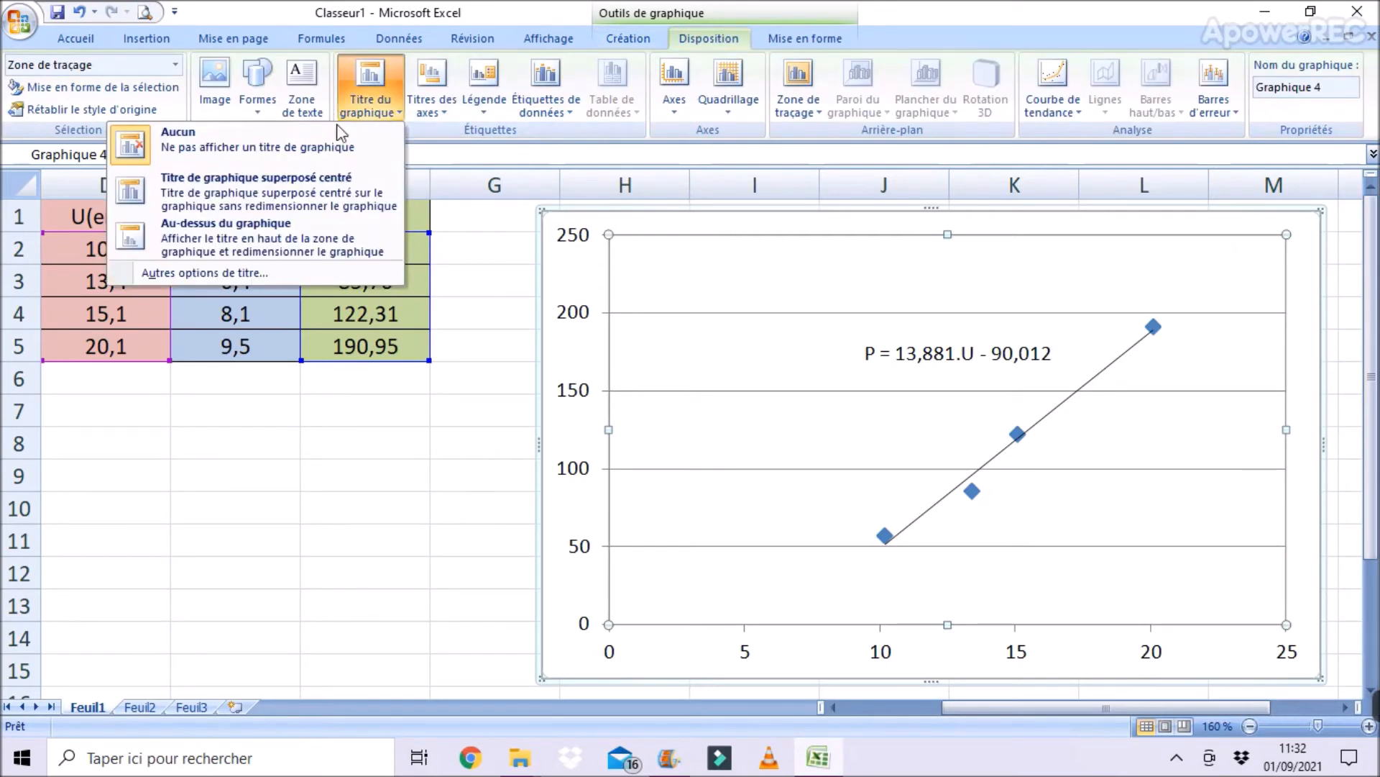
{"action": "left_click", "coordinate": [188, 234]}
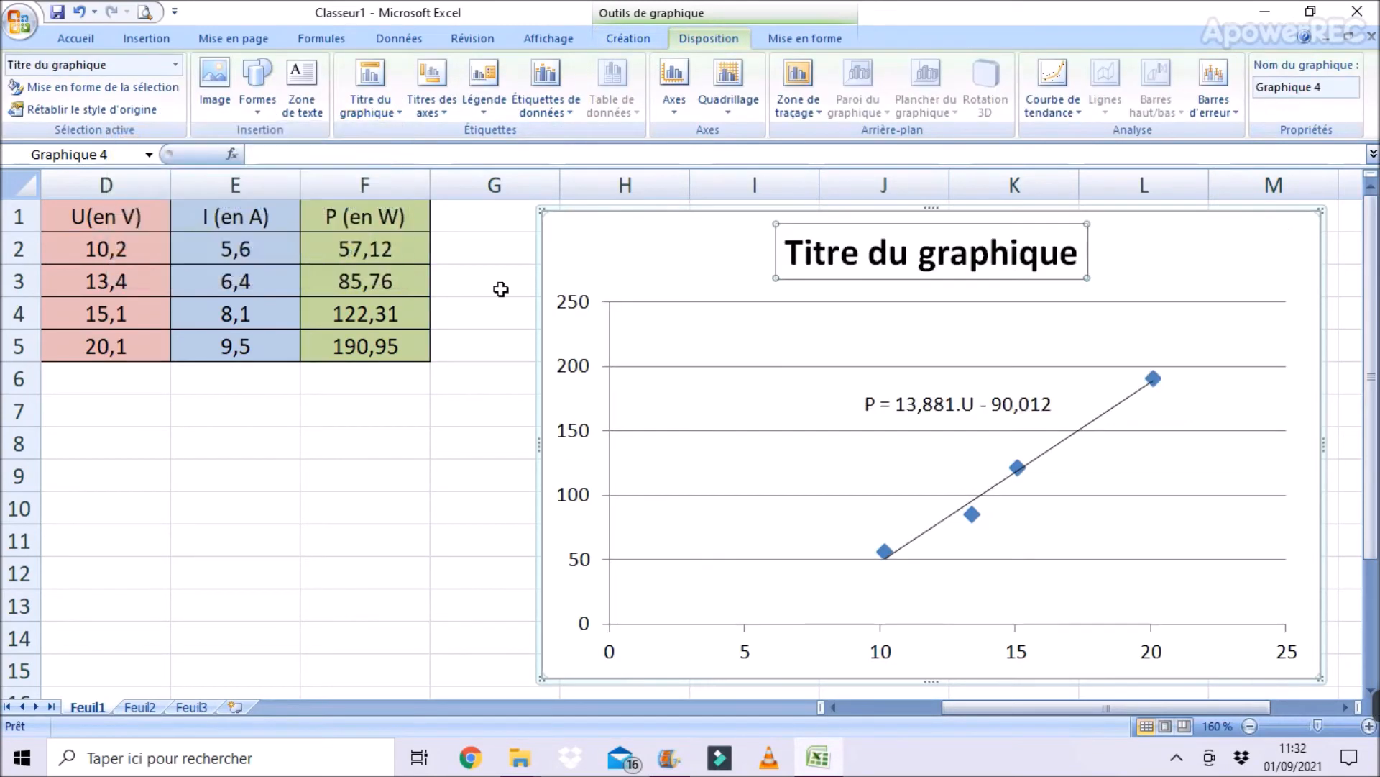
{"action": "double_click", "coordinate": [841, 267]}
{"action": "left_click", "coordinate": [847, 271]}
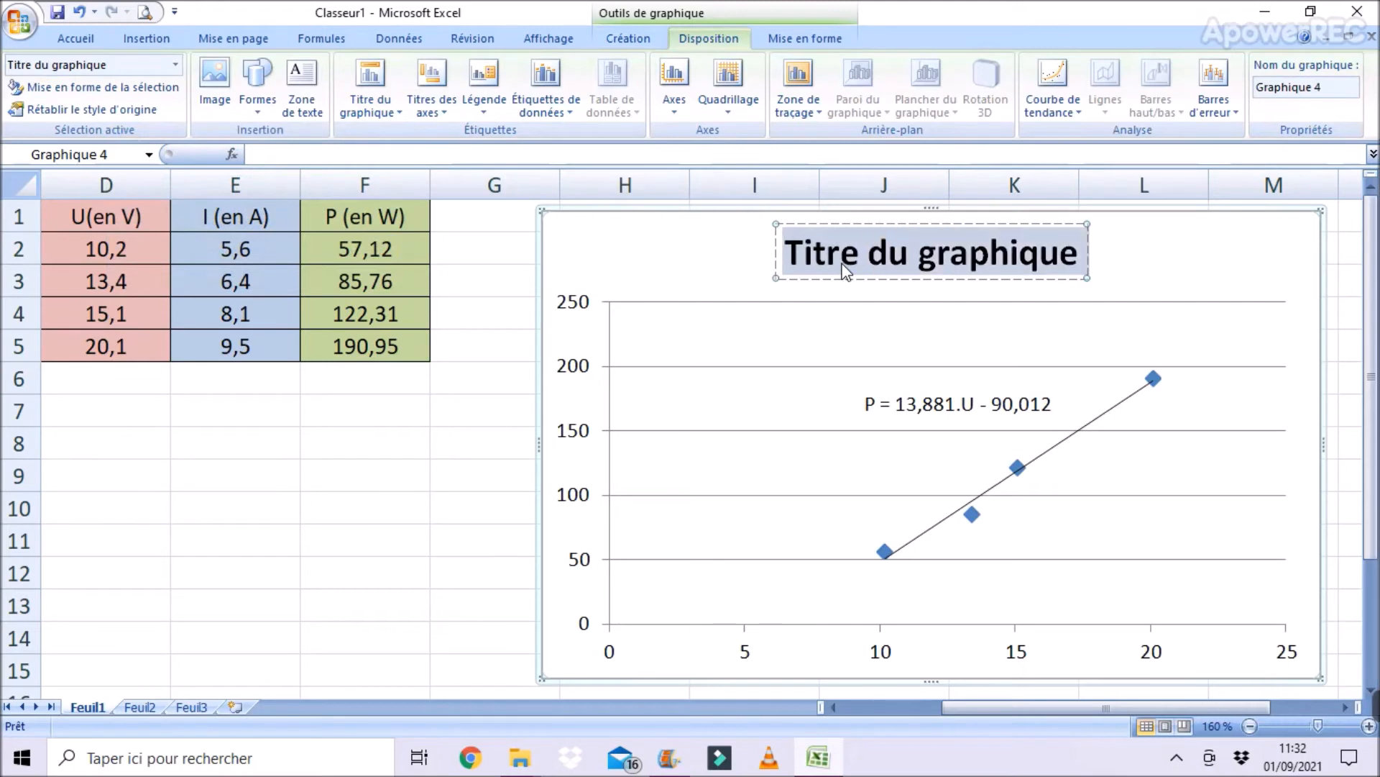
{"action": "type", "text": "P ="}
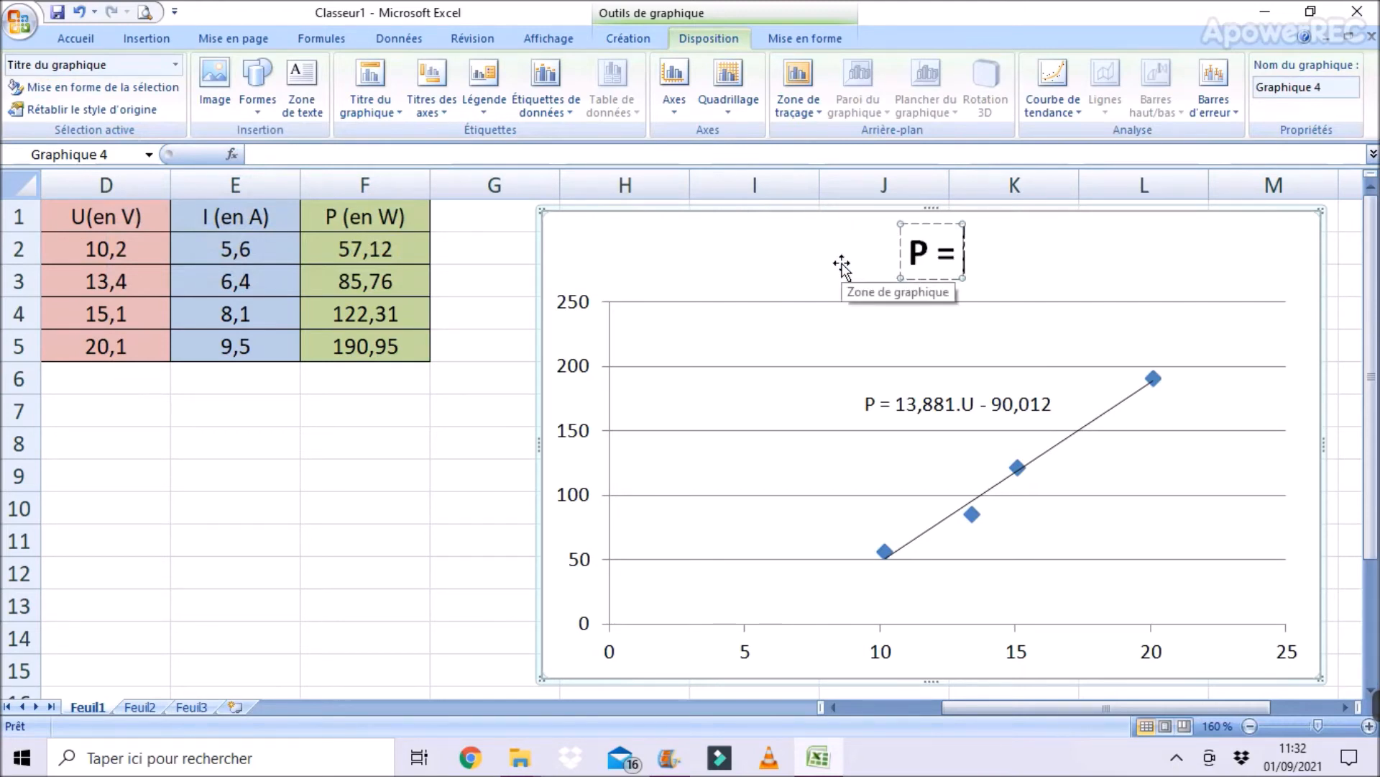
{"action": "type", "text": " f(U="}
{"action": "key", "text": "BackSpace"}
{"action": "type", "text": ")"}
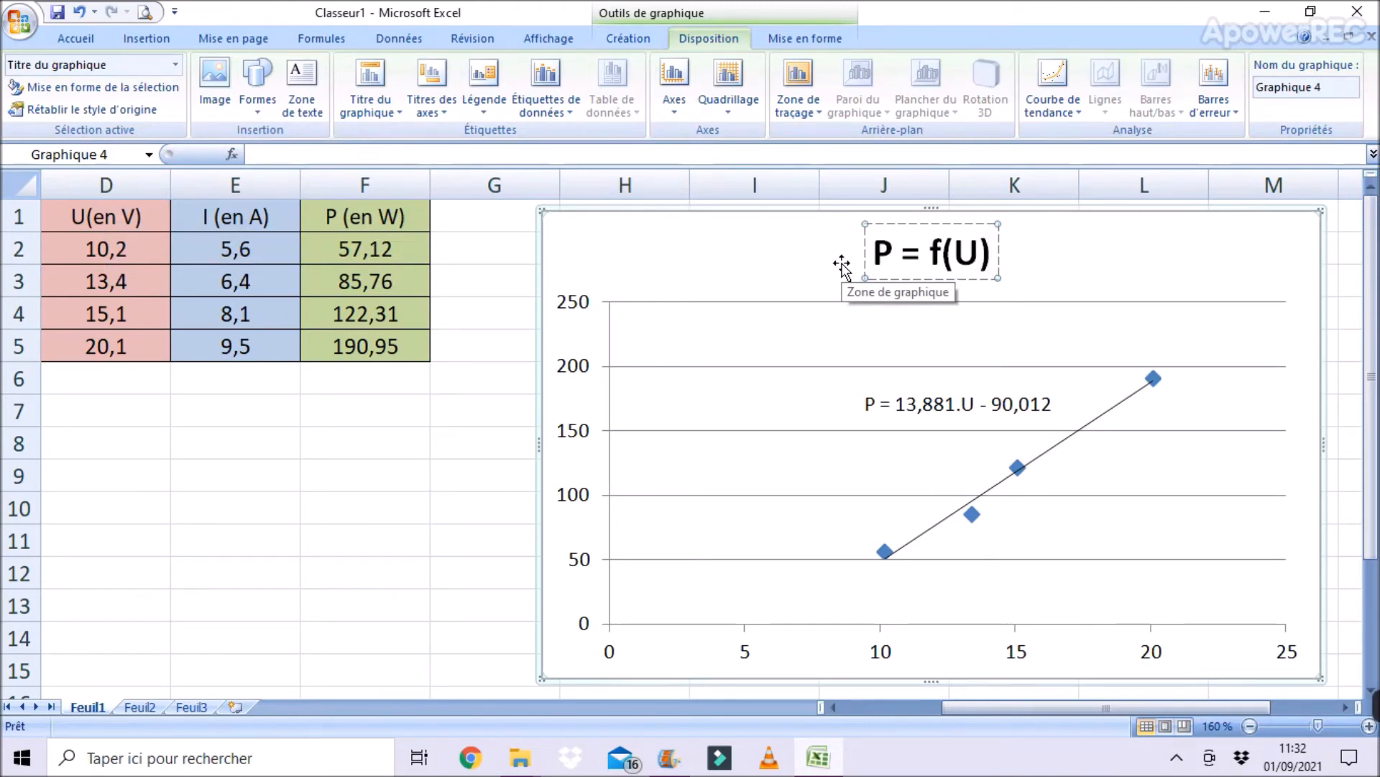
Step: Add a rotated title to the vertical axis reading "P en Watt"
{"action": "left_click", "coordinate": [435, 109]}
{"action": "mouse_move", "coordinate": [392, 156]}
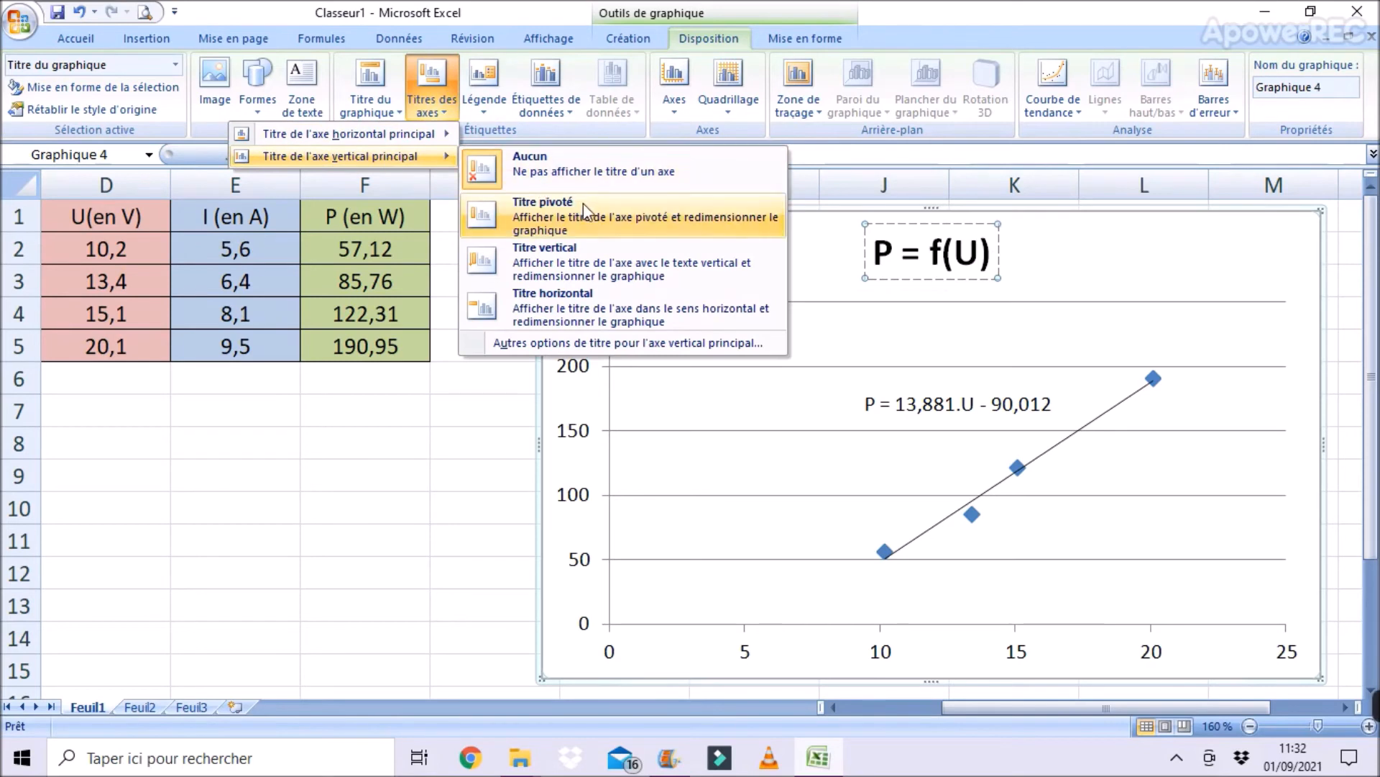
{"action": "left_click", "coordinate": [581, 225]}
{"action": "left_click", "coordinate": [583, 467]}
{"action": "triple_click", "coordinate": [584, 471]}
{"action": "key", "text": "Delete"}
{"action": "type", "text": "P en Watt"}
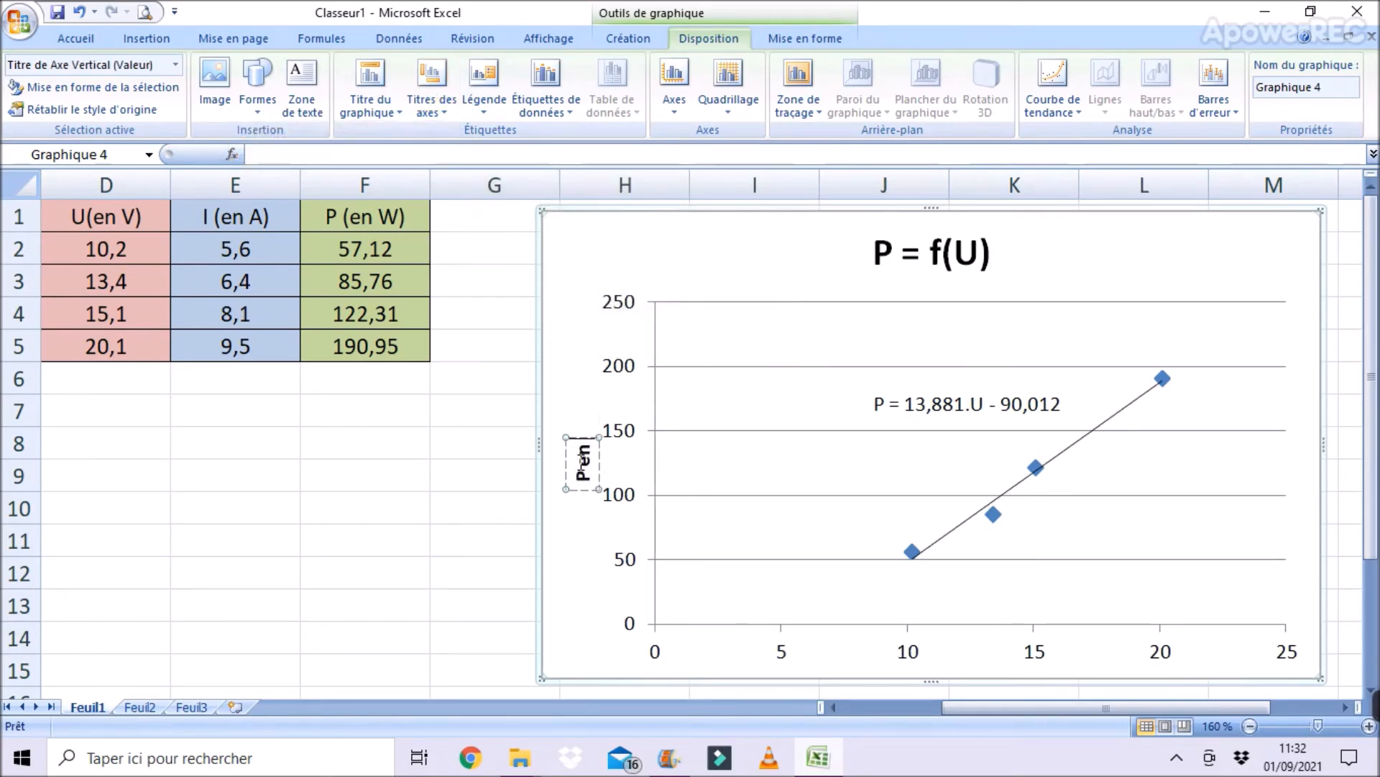
Step: Add a title below the horizontal axis reading "U en Volt"
{"action": "left_click", "coordinate": [430, 87]}
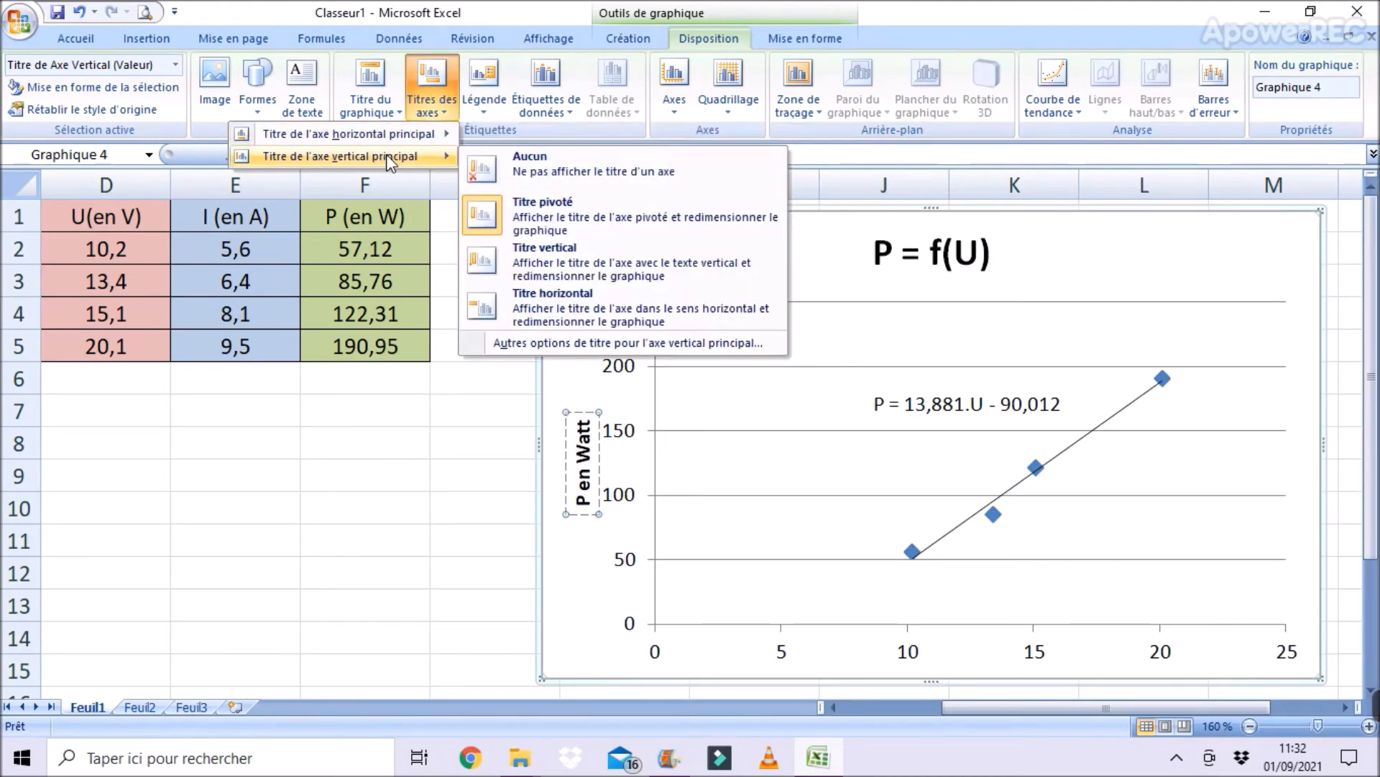
{"action": "mouse_move", "coordinate": [424, 133]}
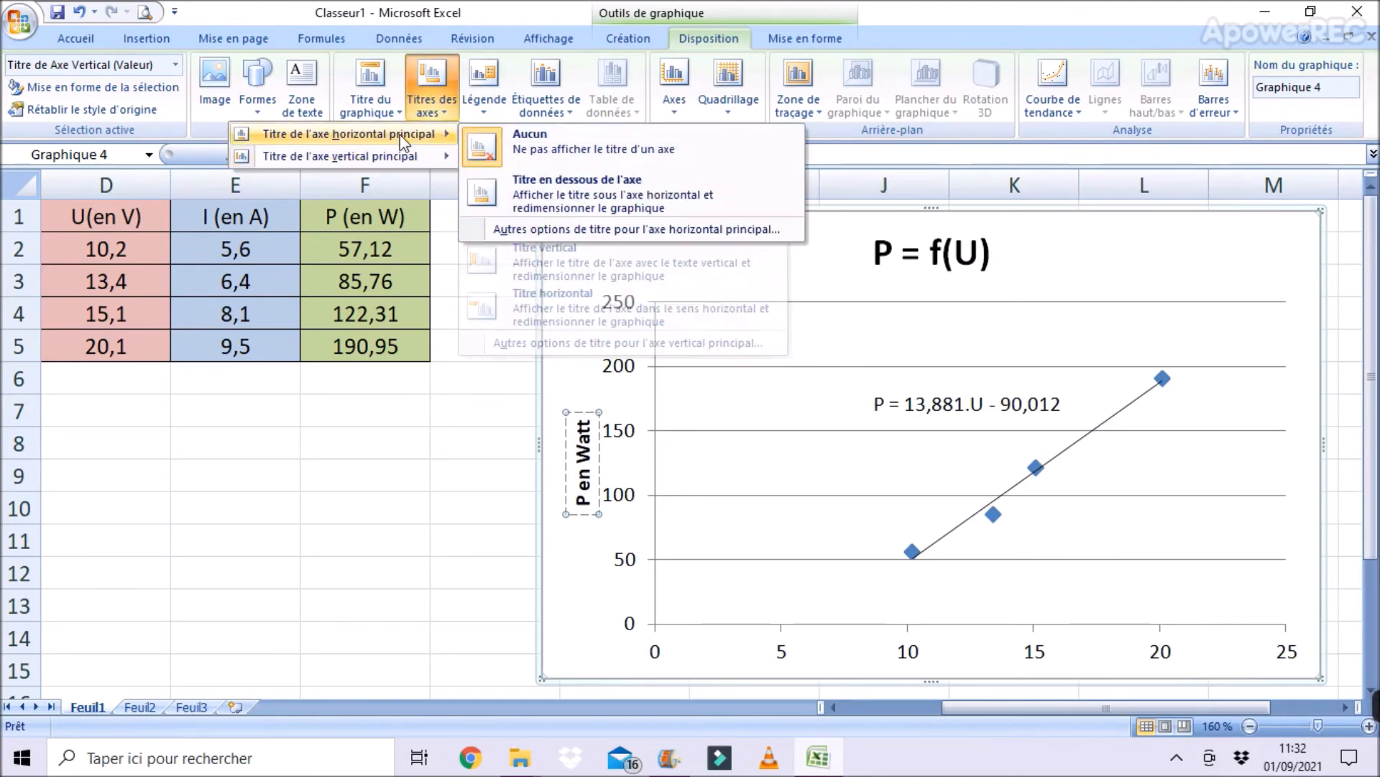
{"action": "left_click", "coordinate": [595, 193]}
{"action": "triple_click", "coordinate": [972, 635]}
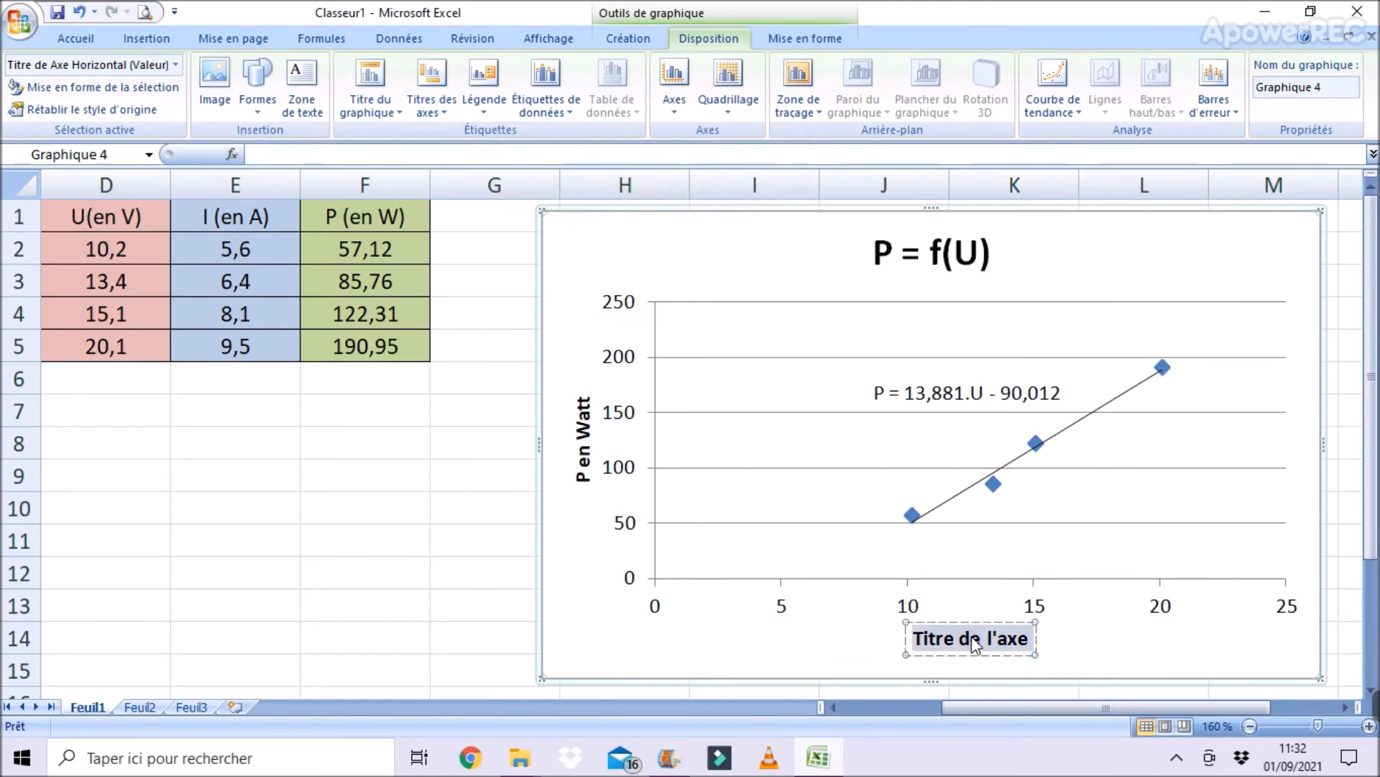
{"action": "type", "text": "U en"}
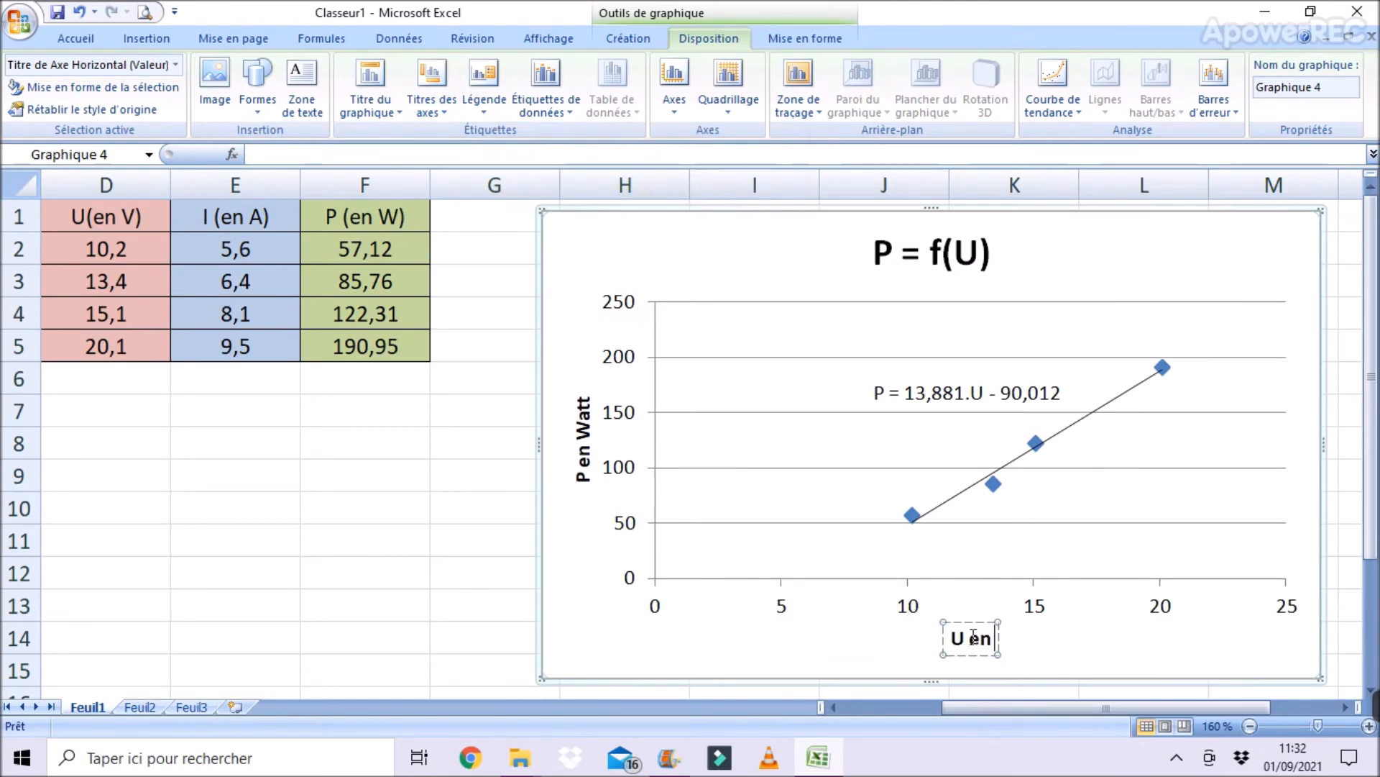
{"action": "type", "text": " Volt"}
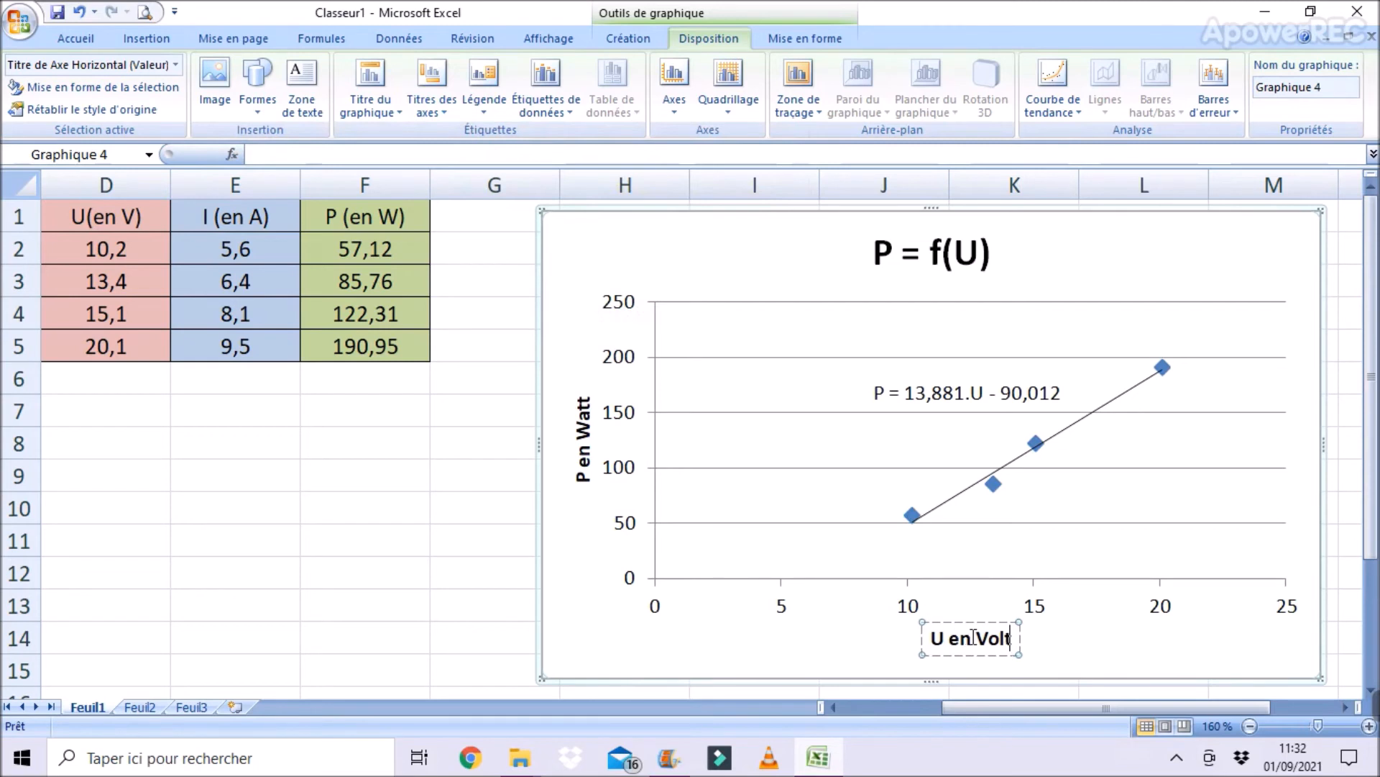
{"action": "left_click", "coordinate": [719, 272]}
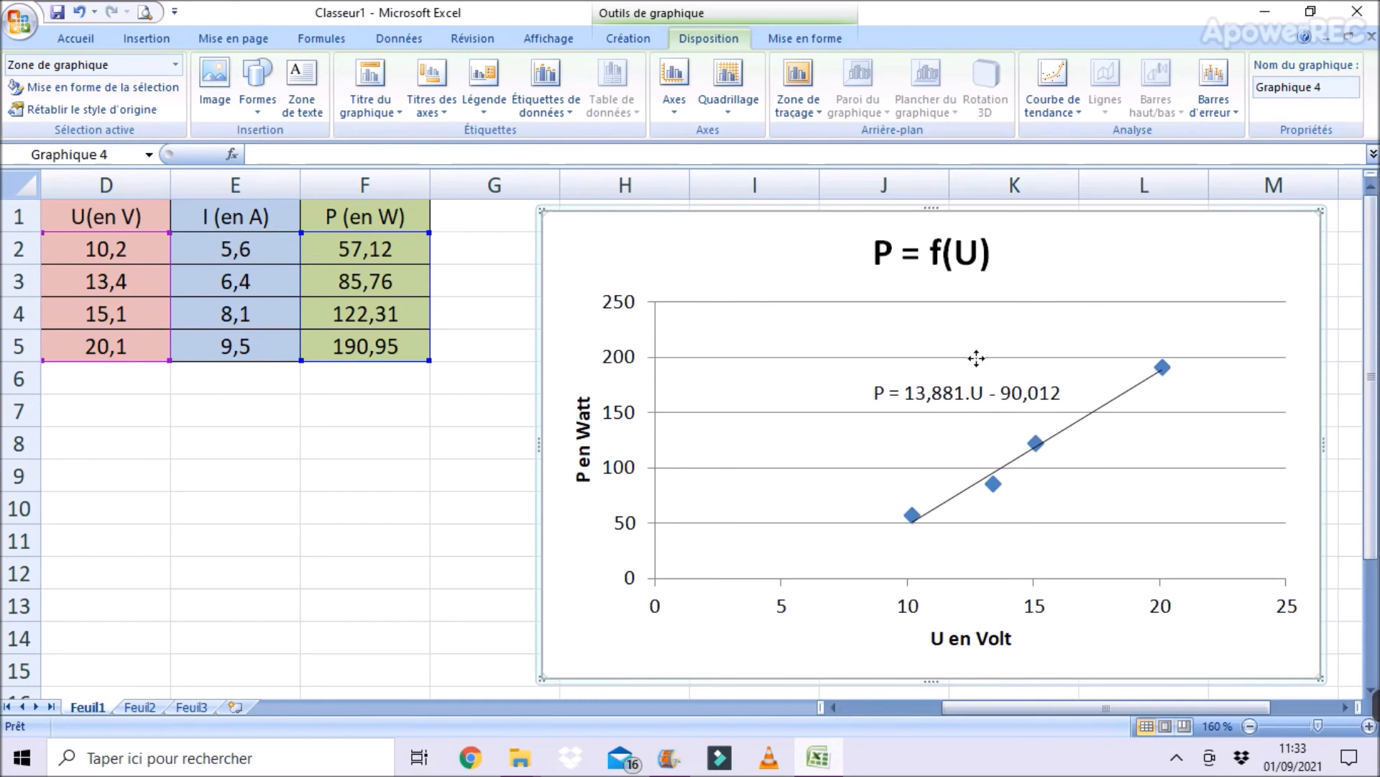
Step: Round the coefficient of U in the trendline equation to 14
{"action": "left_click", "coordinate": [948, 393]}
{"action": "key", "text": "Right"}
{"action": "key", "text": "BackSpace"}
{"action": "key", "text": "BackSpace"}
{"action": "key", "text": "BackSpace"}
{"action": "key", "text": "BackSpace"}
{"action": "key", "text": "BackSpace"}
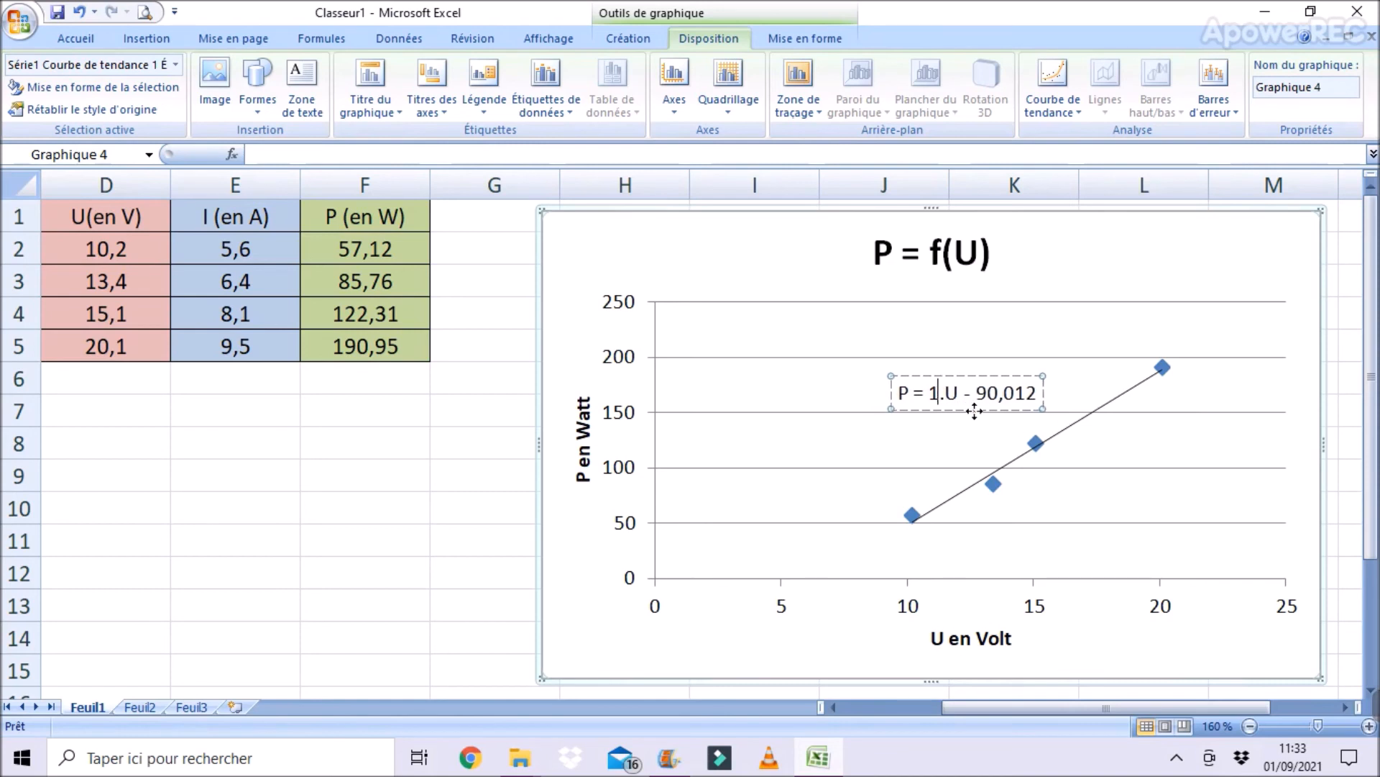
{"action": "type", "text": "4"}
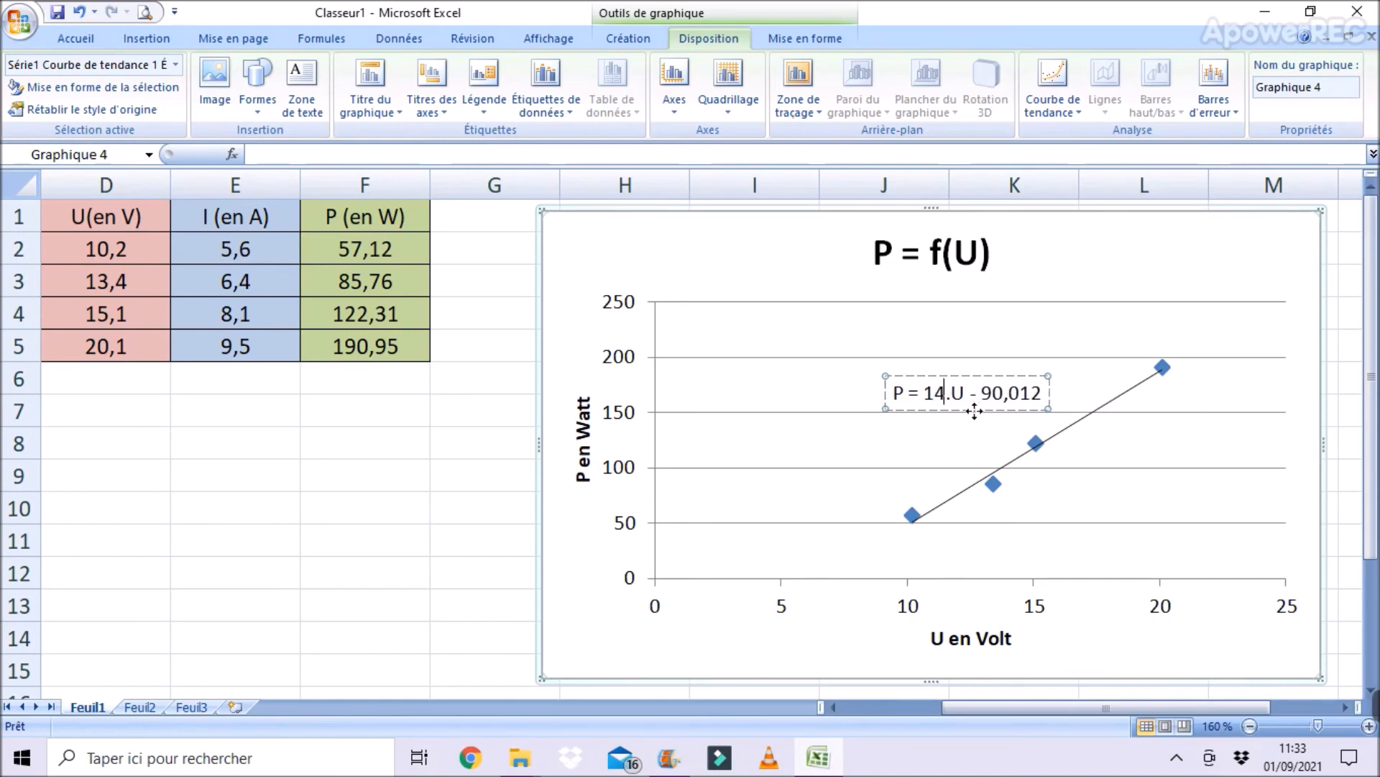
Step: Round the constant in the trendline equation to 90
{"action": "left_click", "coordinate": [1041, 392]}
{"action": "key", "text": "BackSpace"}
{"action": "key", "text": "BackSpace"}
{"action": "key", "text": "BackSpace"}
{"action": "key", "text": "BackSpace"}
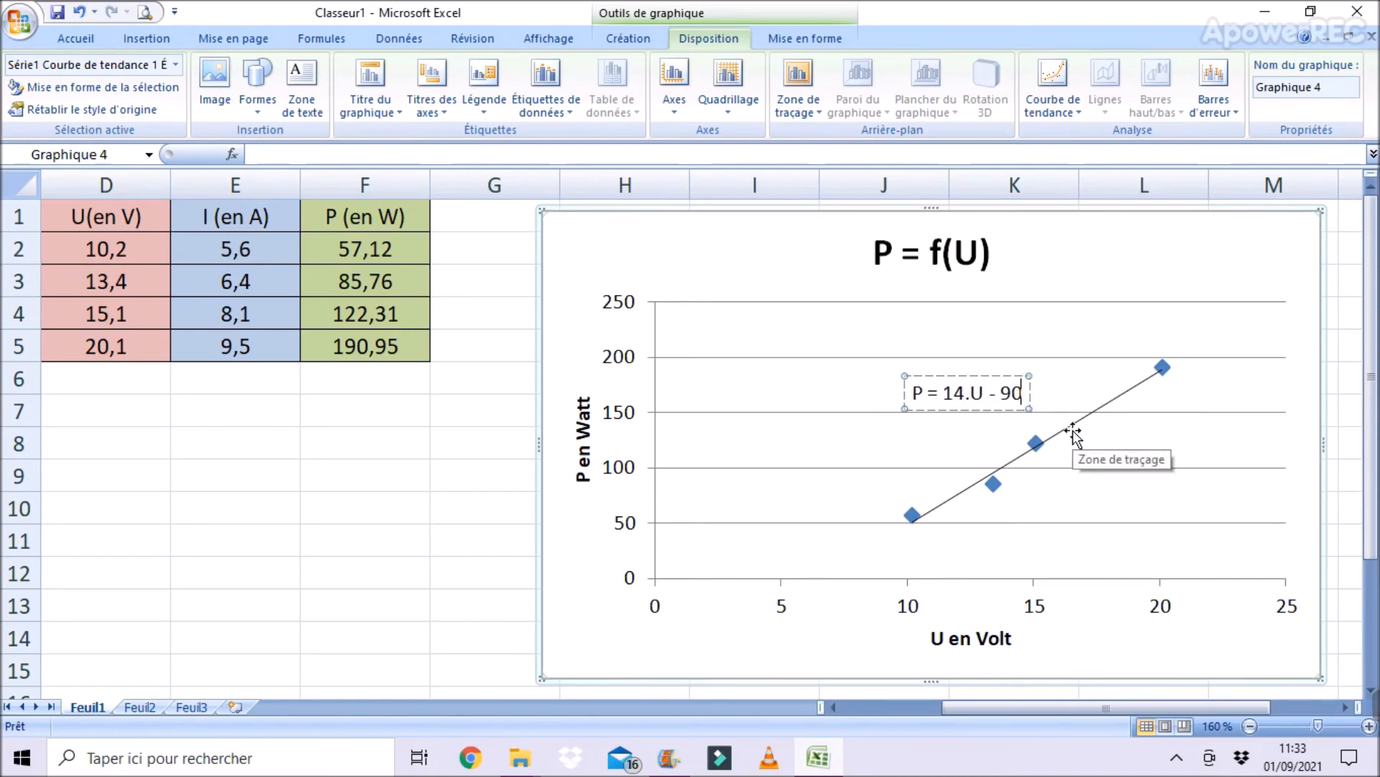
{"action": "left_click", "coordinate": [1100, 334]}
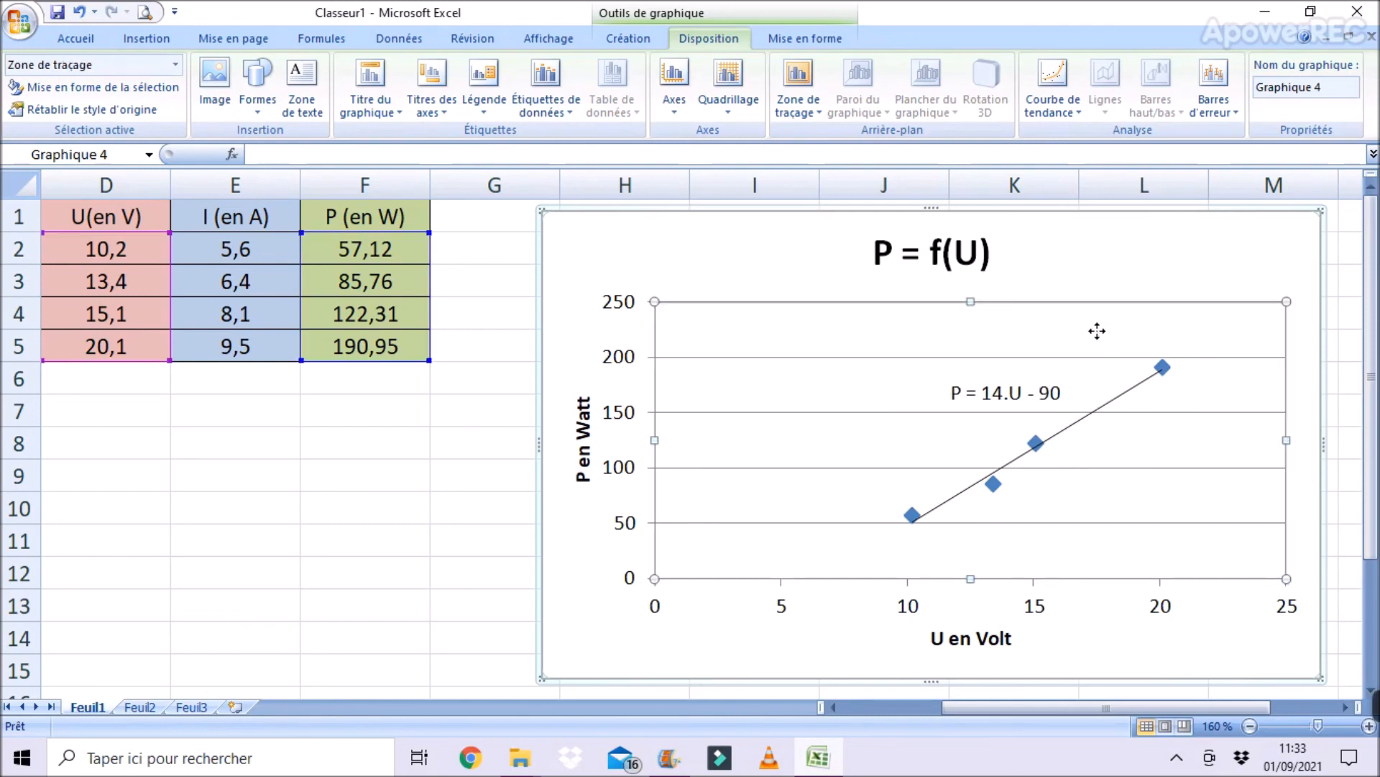